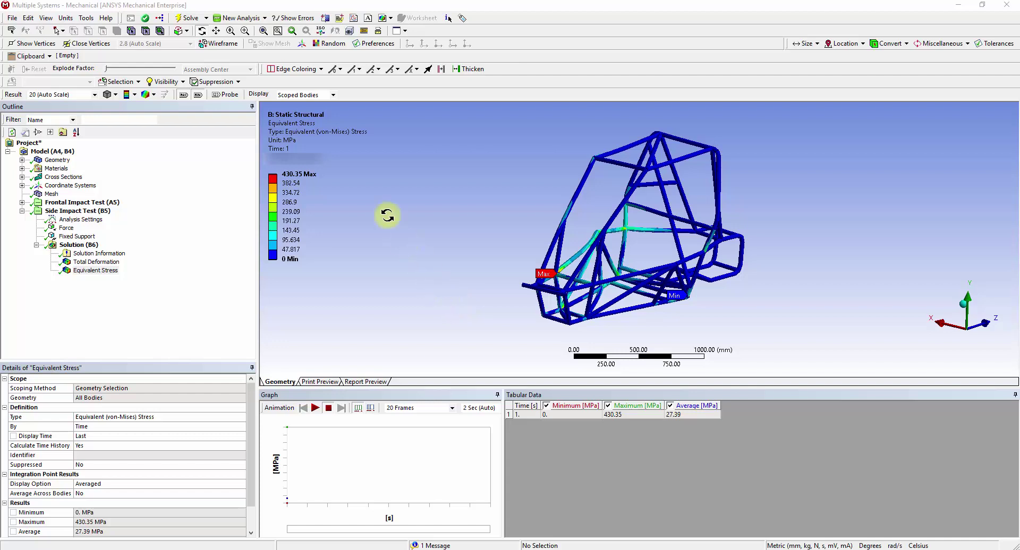
Add a third Static Structural analysis (C5), collapse the Frontal and Side branches, and rename it 'Roll Over'
left_click(260, 19)
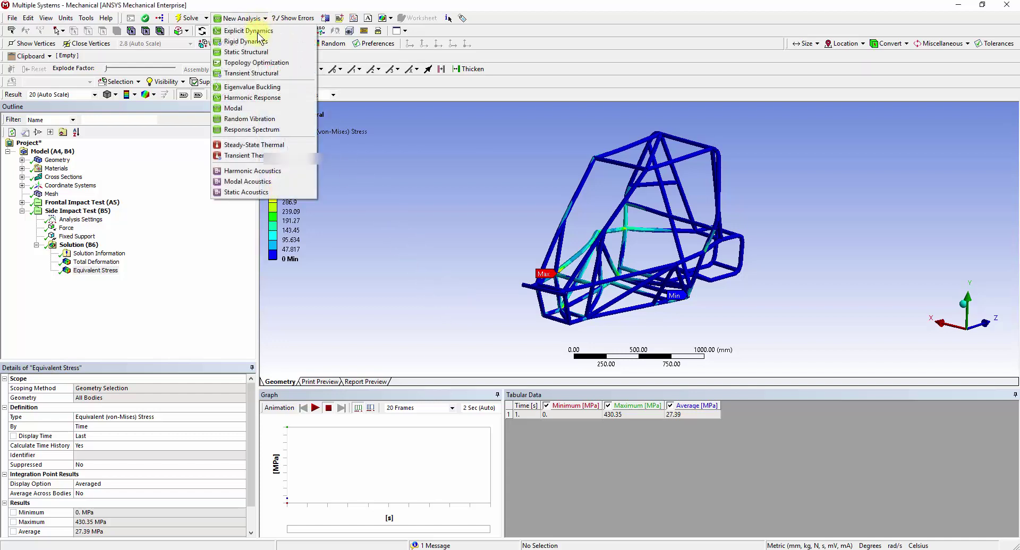
left_click(245, 52)
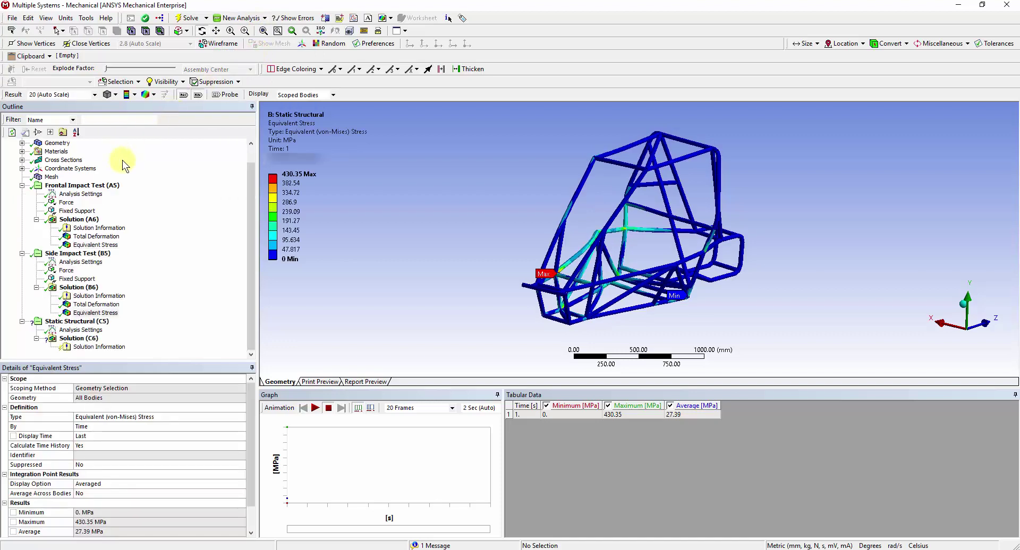
left_click(21, 185)
left_click(22, 211)
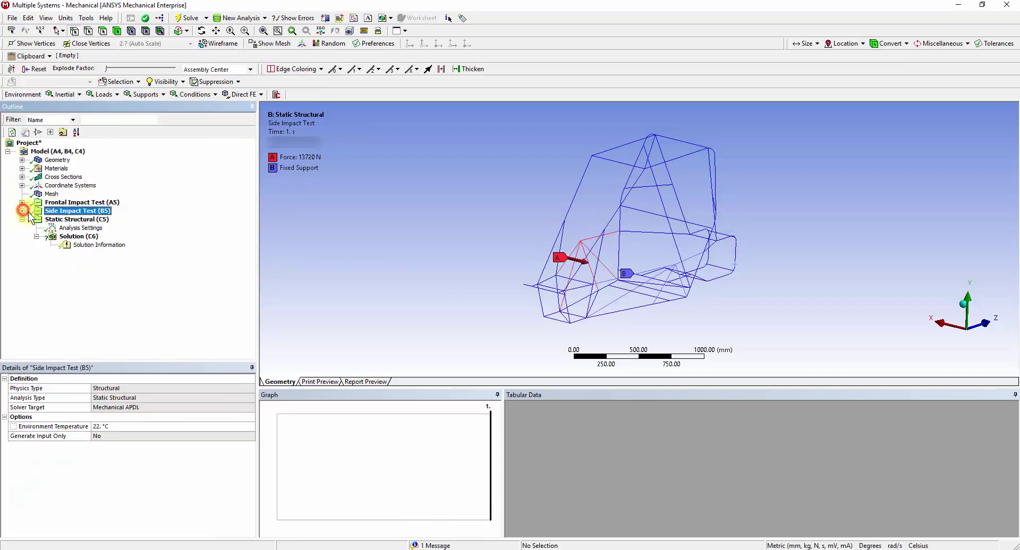
left_click(64, 221)
right_click(63, 225)
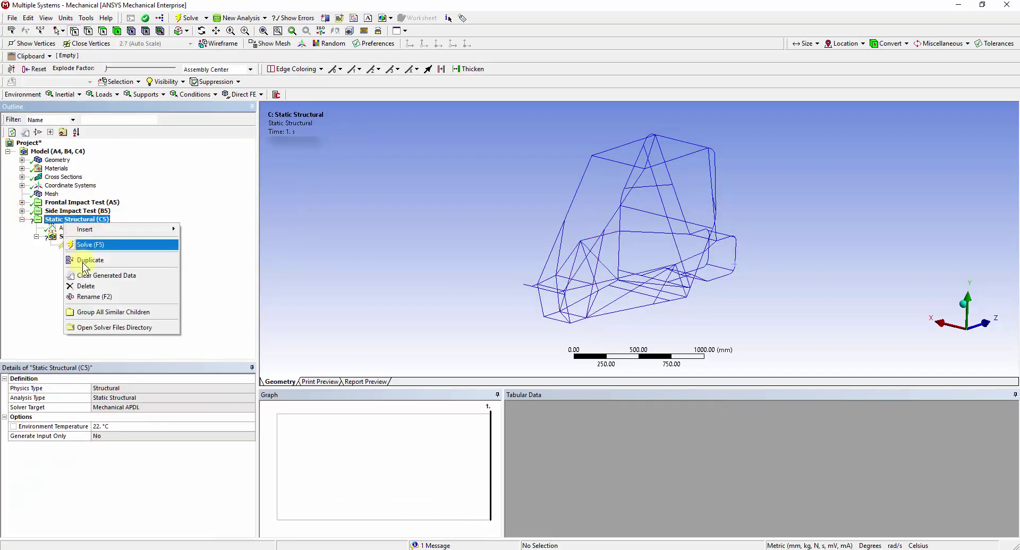
left_click(89, 296)
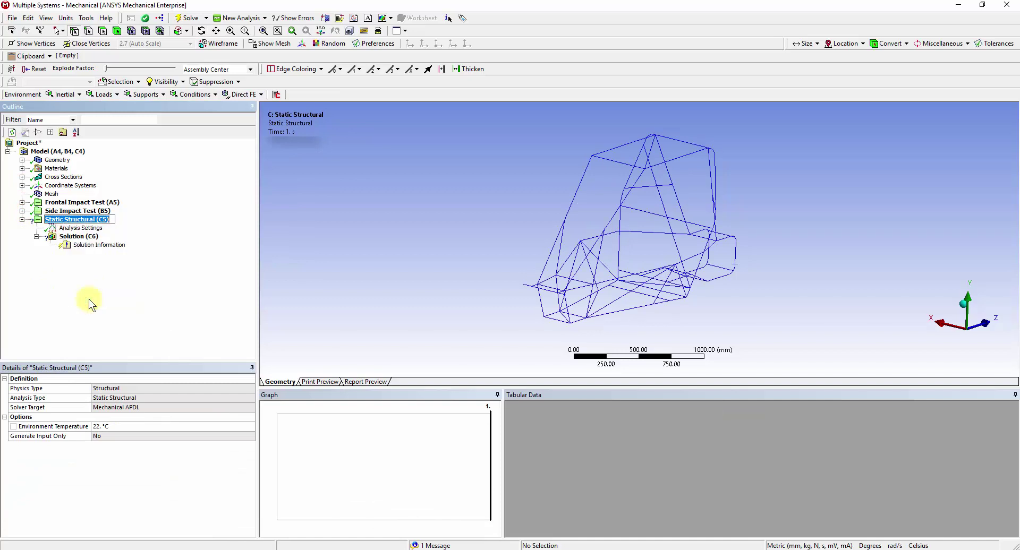
type("Roll Over")
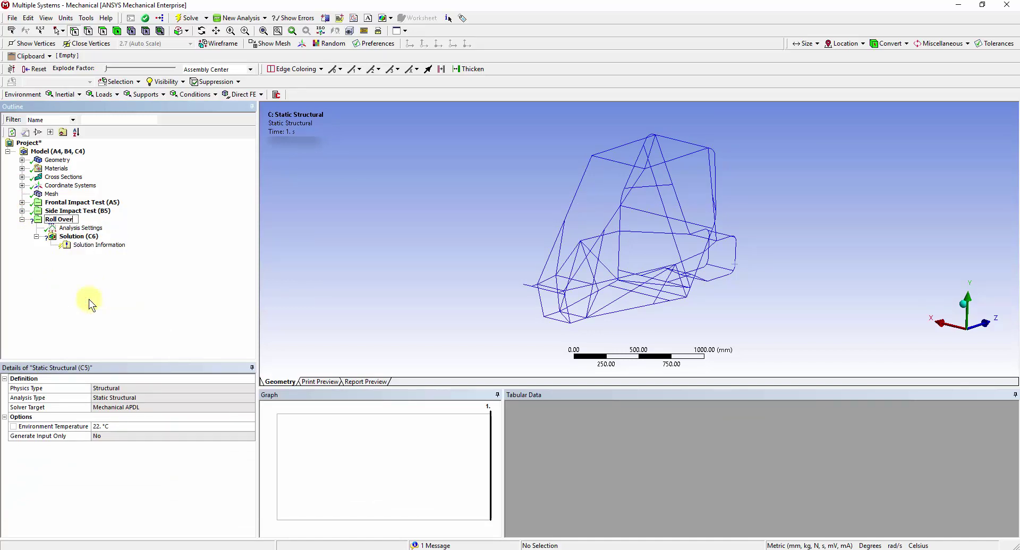
key("Return")
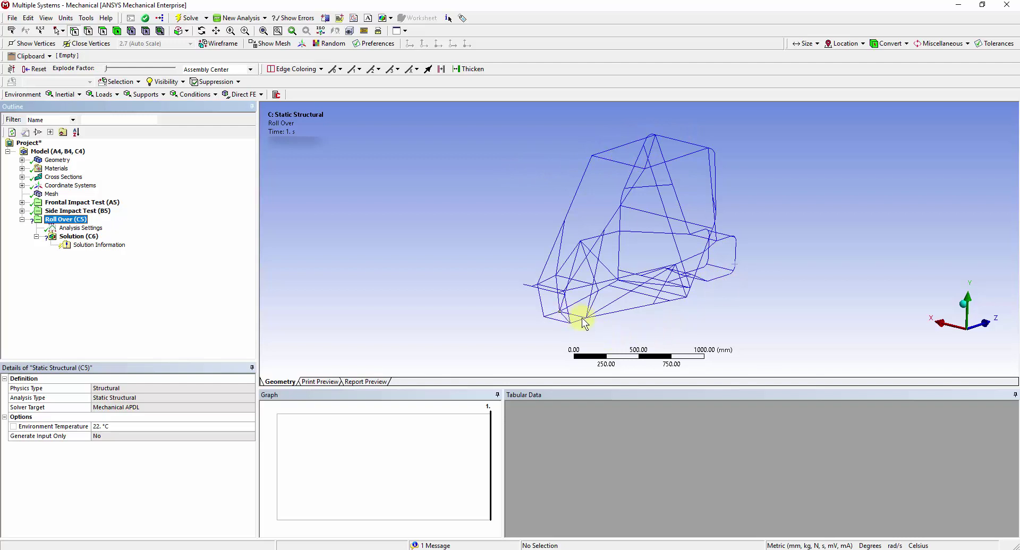
Insert a Force into Roll Over scoped to five roof edges of the frame
right_click(83, 223)
mouse_move(115, 225)
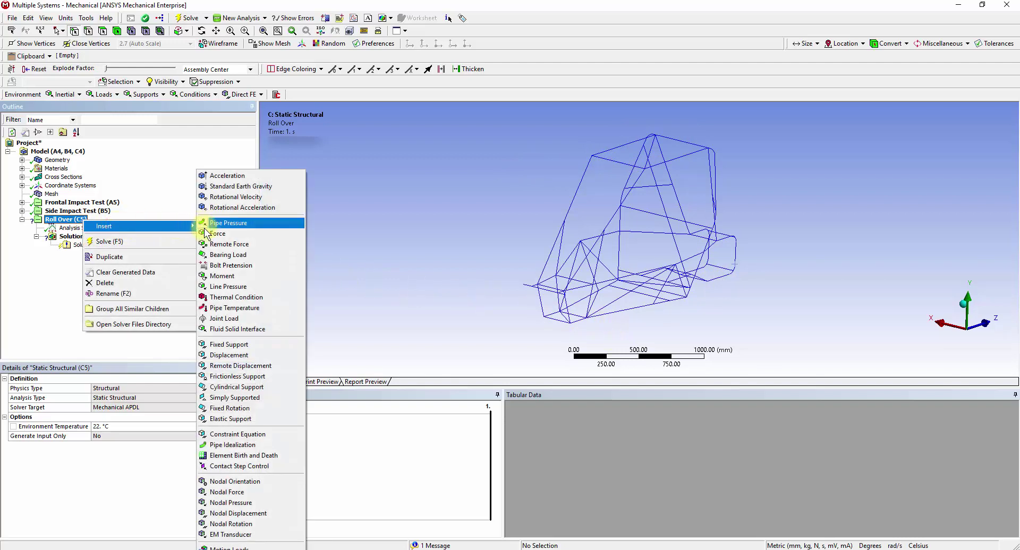
left_click(206, 233)
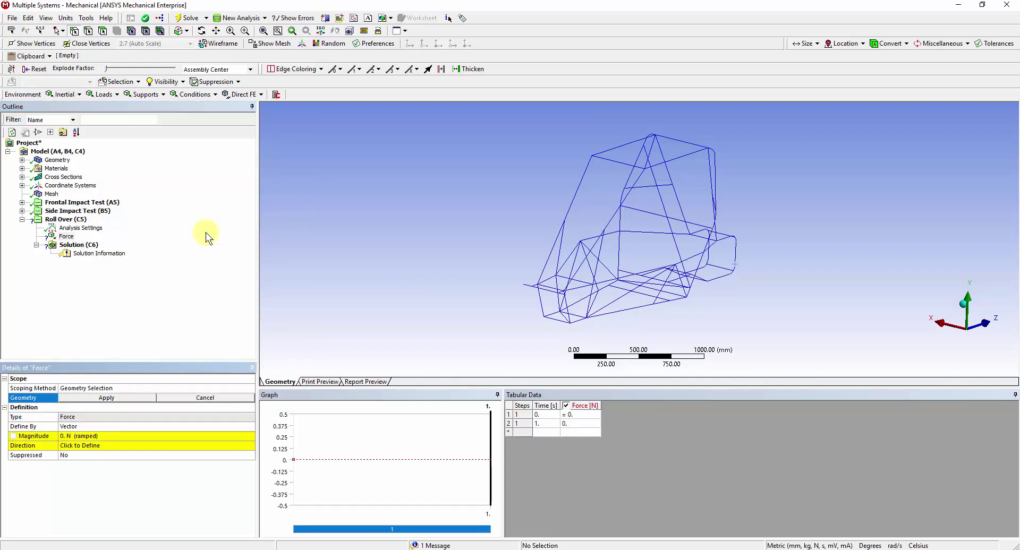
left_click(89, 31)
left_click(617, 155)
left_click(650, 154, "ctrl")
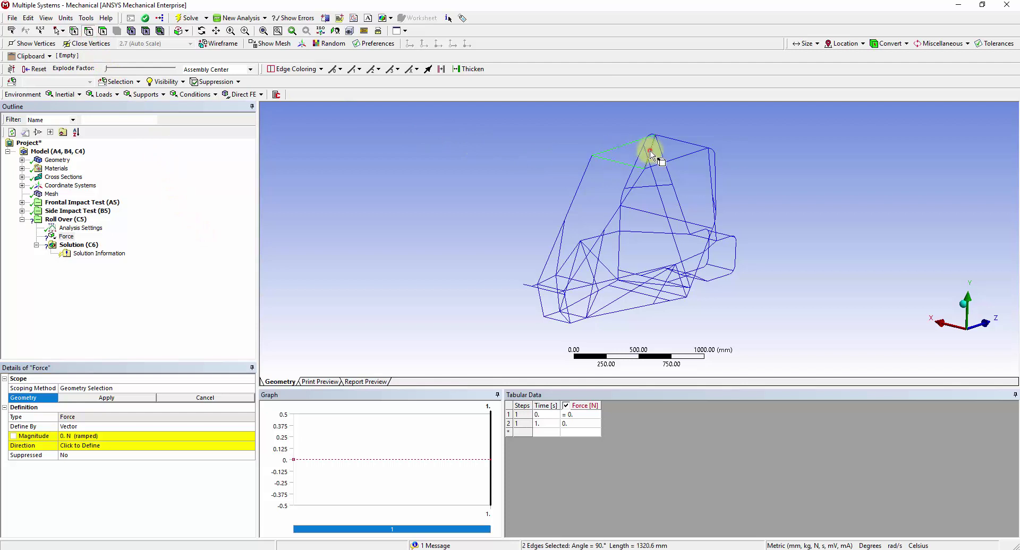
left_click(649, 153, "ctrl")
left_click(674, 140, "ctrl")
left_click(676, 158, "ctrl")
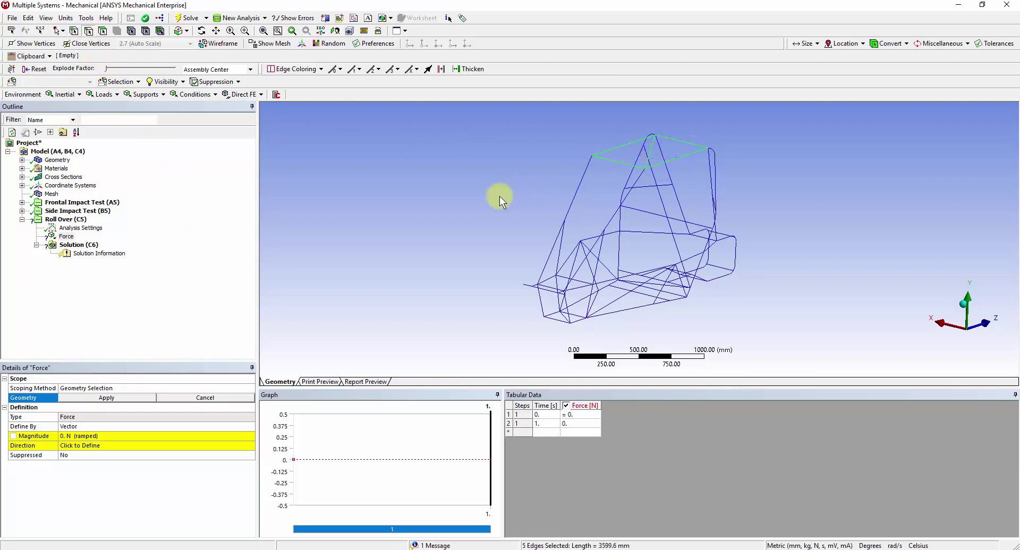
left_click(126, 398)
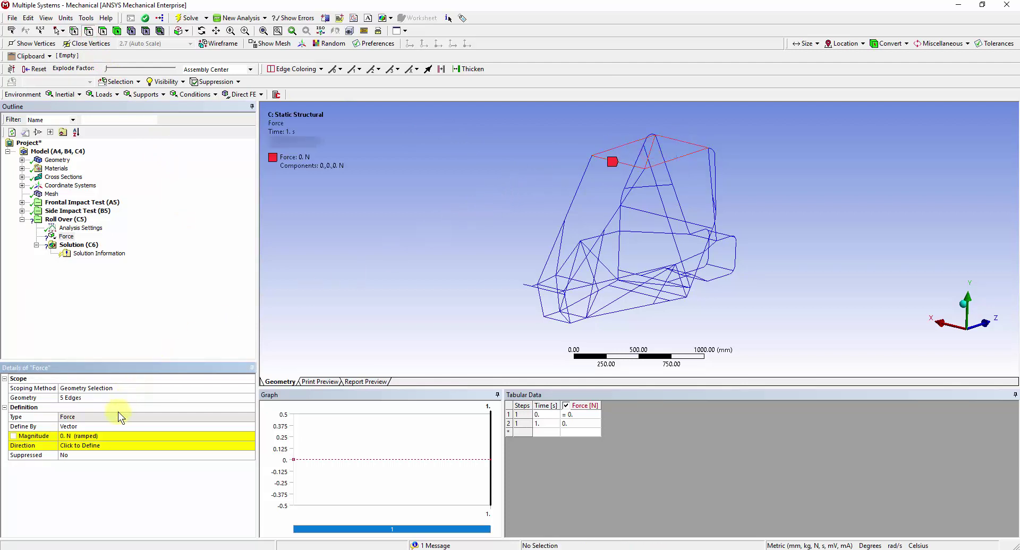
Define the force by components with a Y value of -9625 N
double_click(110, 425)
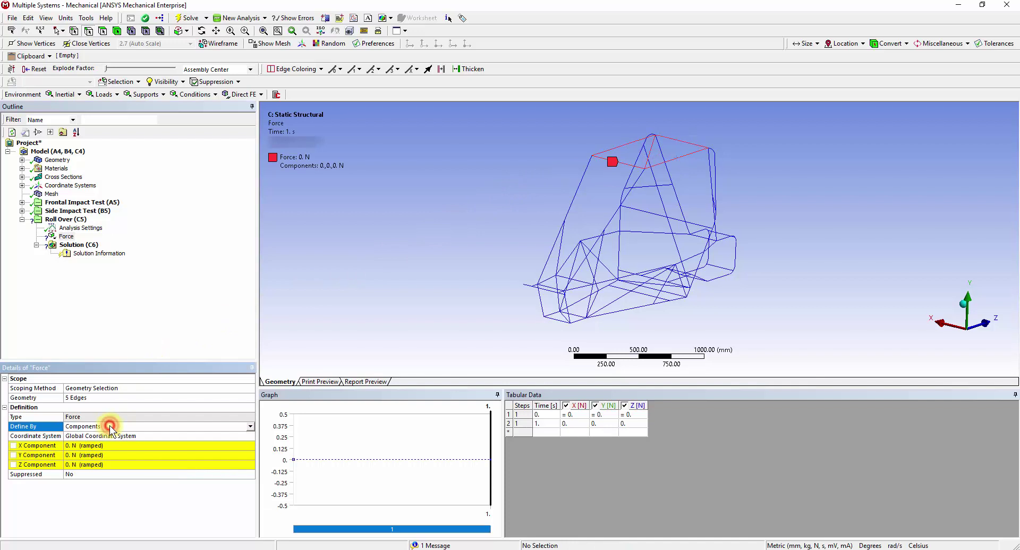
left_click(96, 454)
type("-9625")
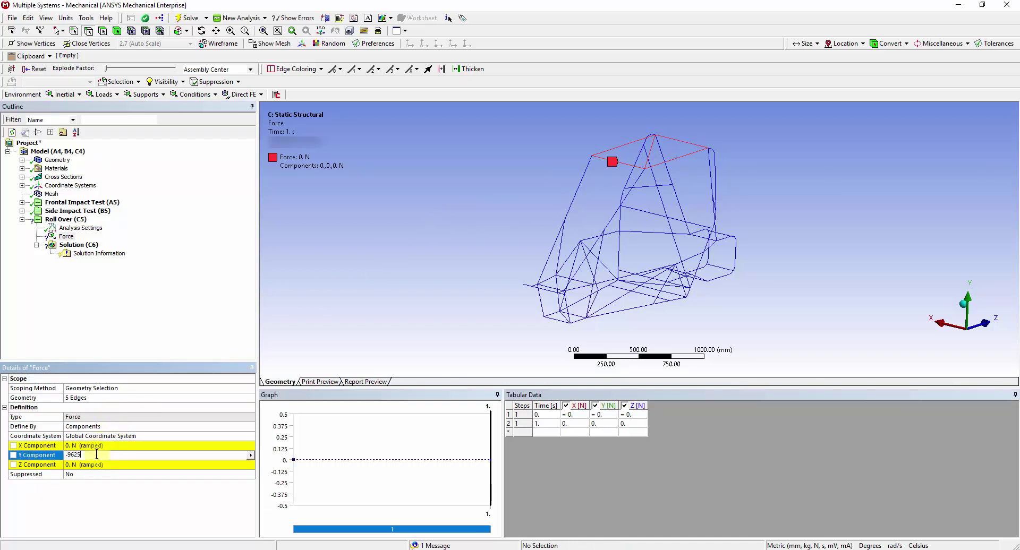
key("Return")
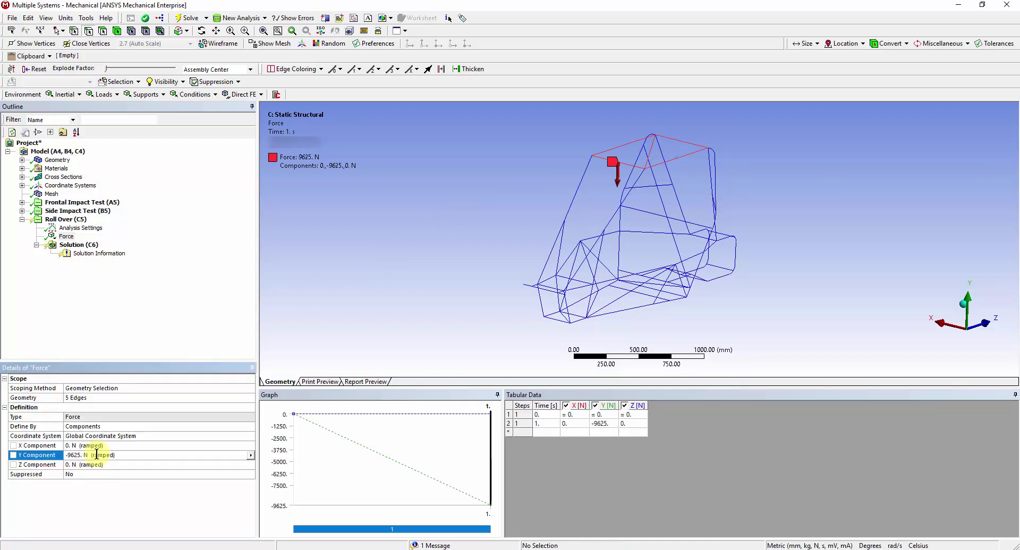
Insert a Fixed Support into the Roll Over analysis
left_click(68, 219)
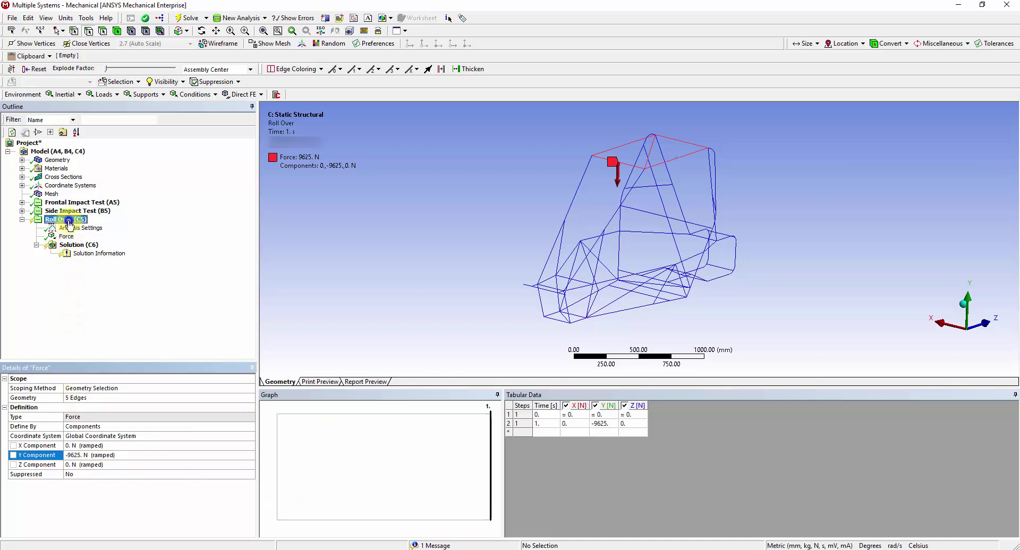
right_click(69, 222)
mouse_move(83, 226)
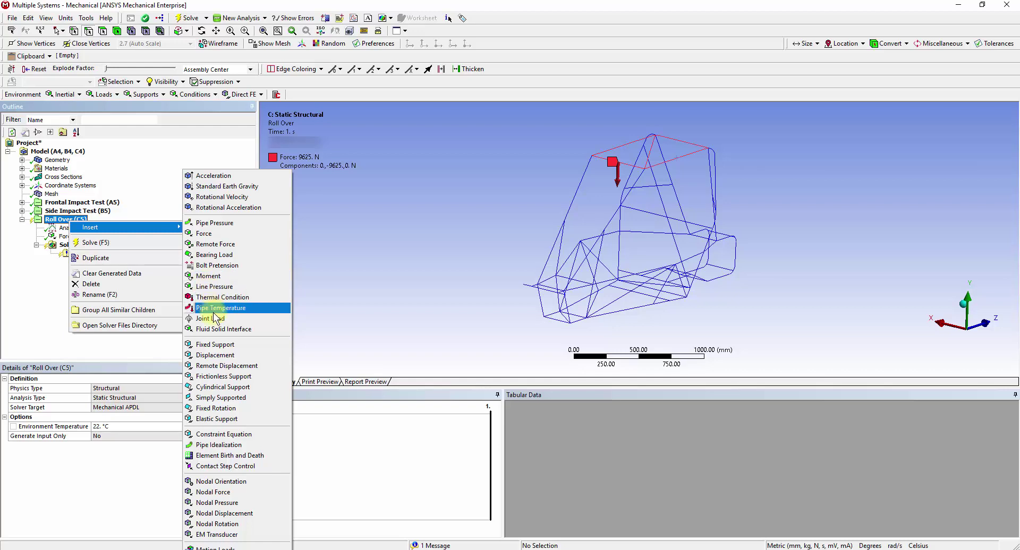
left_click(219, 343)
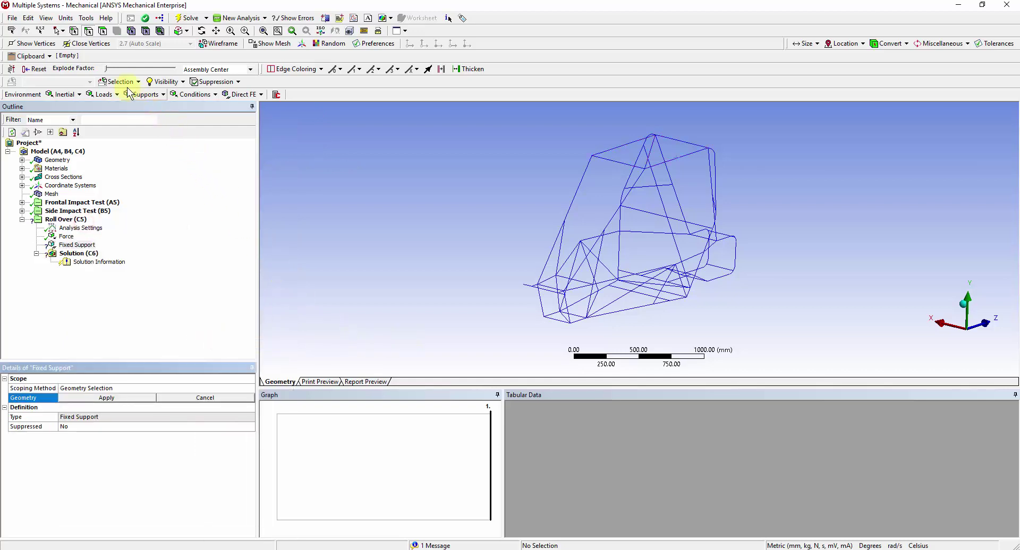
Scope the Fixed Support to four bottom corner vertices of the frame
left_click(504, 307)
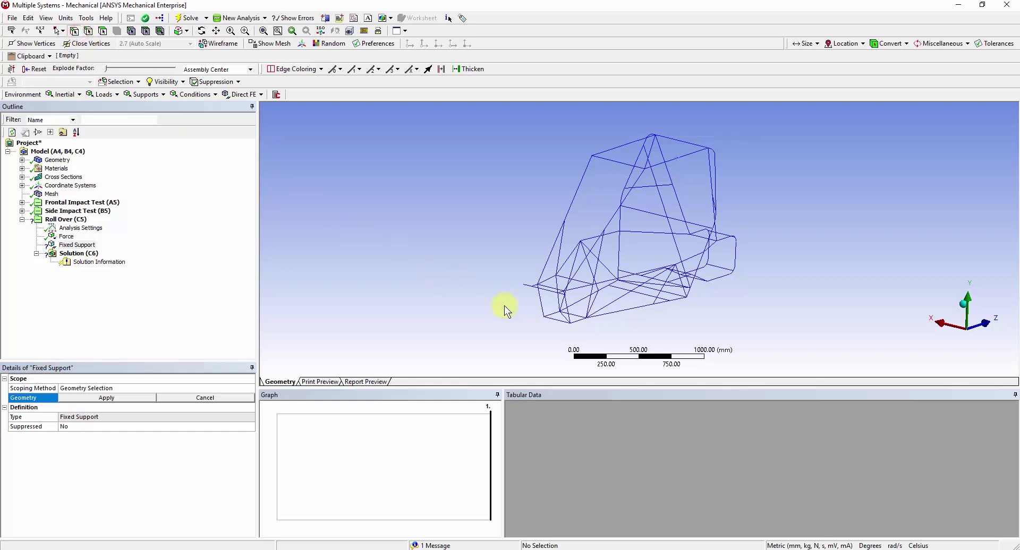
left_click(559, 315)
left_click(586, 319, "ctrl")
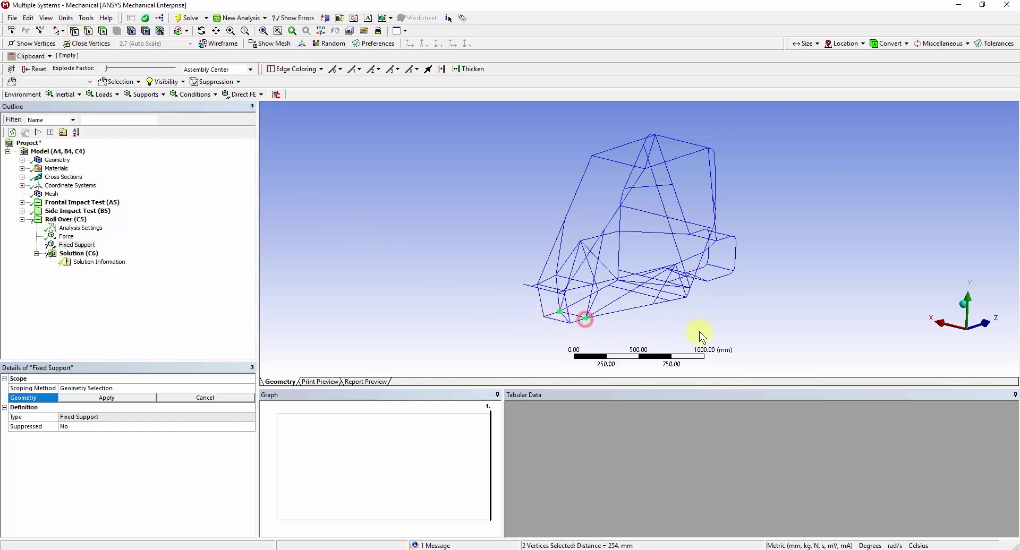
left_click(702, 268, "ctrl")
left_click(729, 274, "ctrl")
left_click(104, 396)
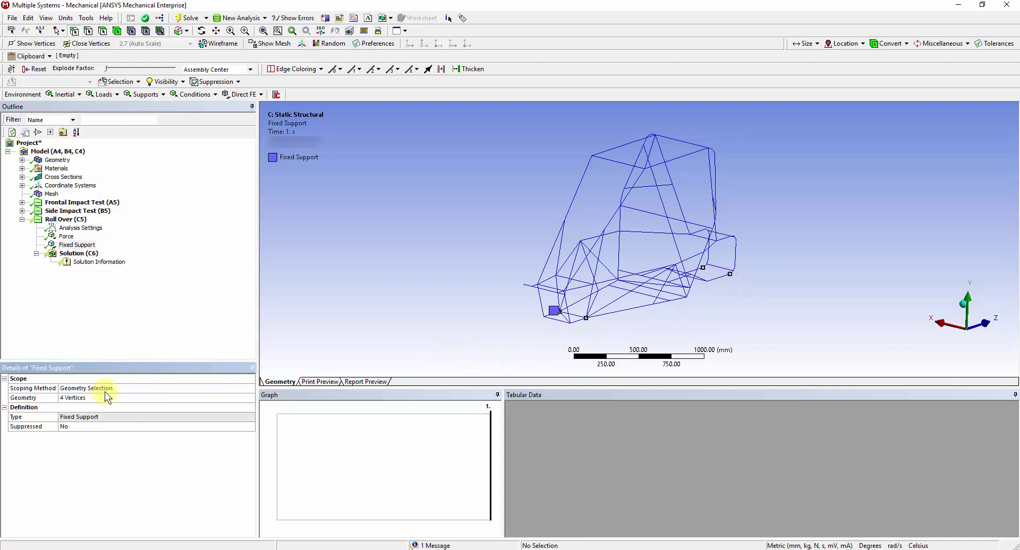
Change the Roll Over solution's Beam Section Results setting and add a Total Deformation result
left_click(79, 253)
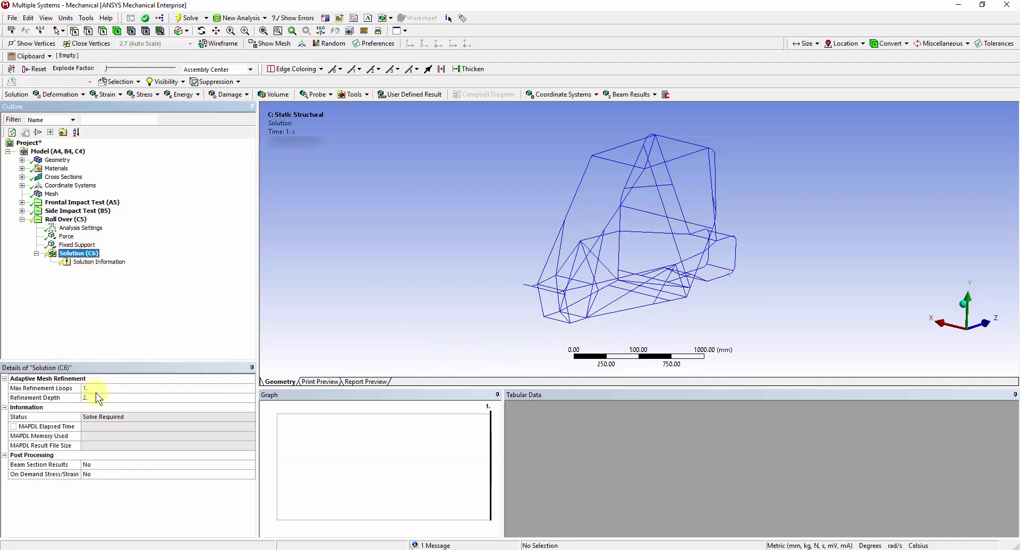
left_click(101, 465)
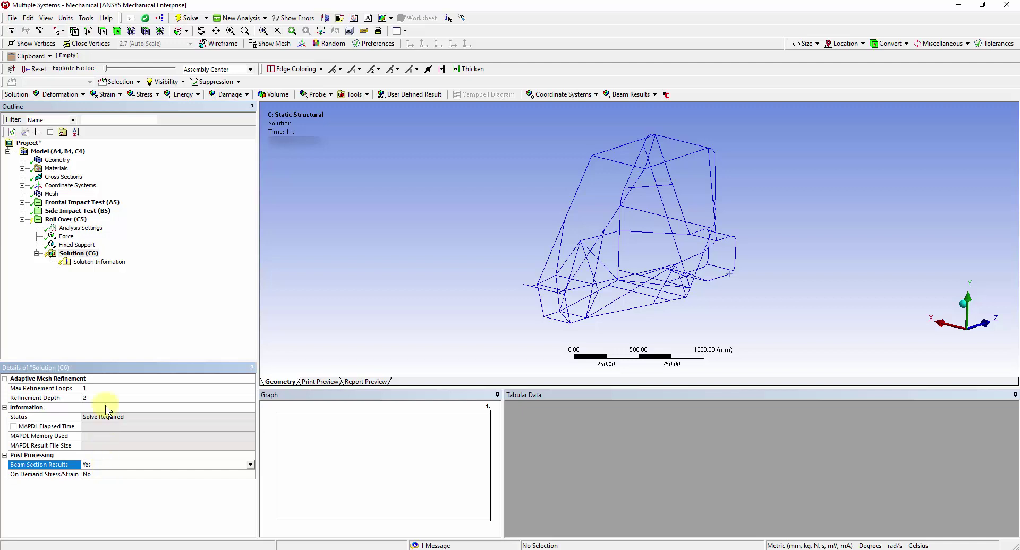
right_click(92, 256)
mouse_move(114, 262)
mouse_move(223, 262)
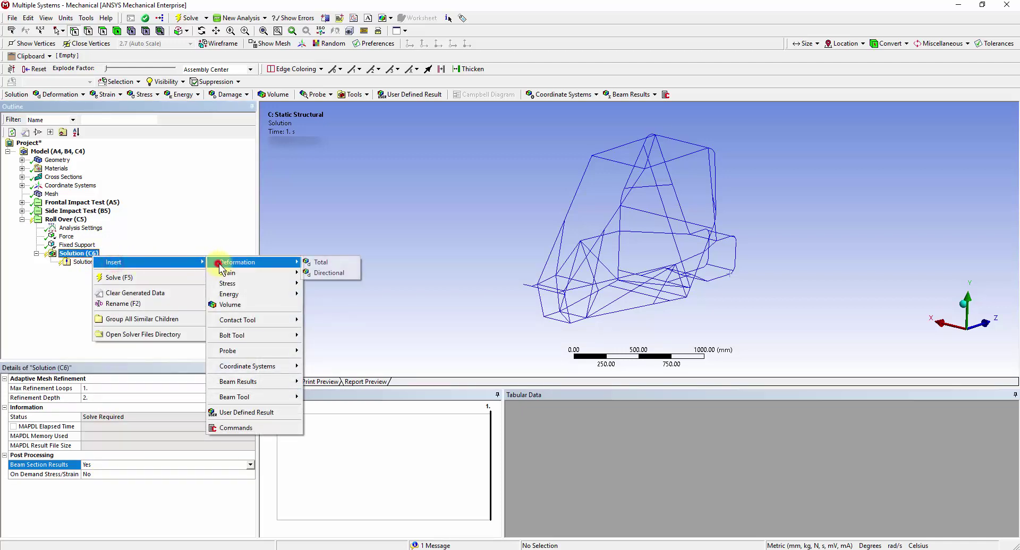
left_click(315, 263)
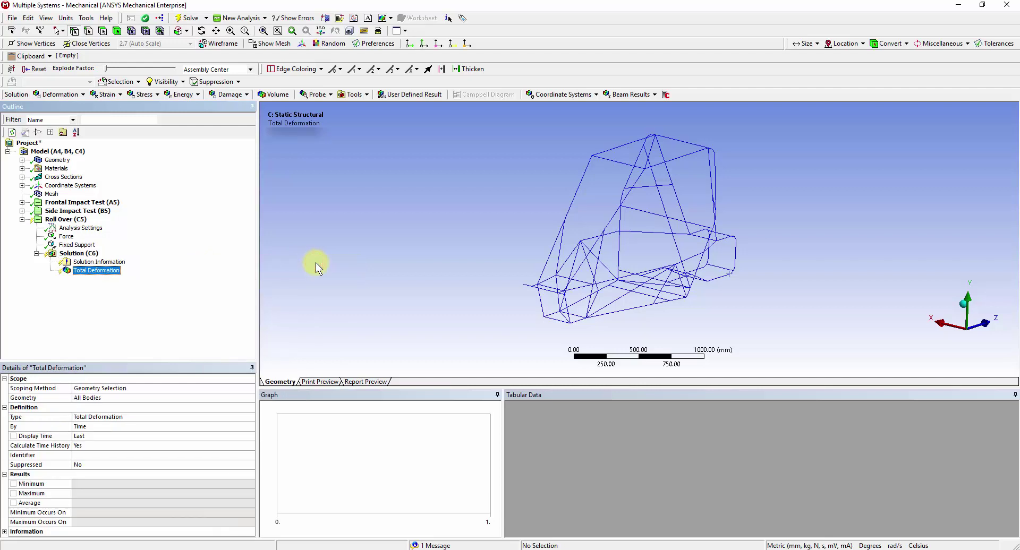
Add an Equivalent (von-Mises) stress result and solve the Roll Over analysis
right_click(109, 253)
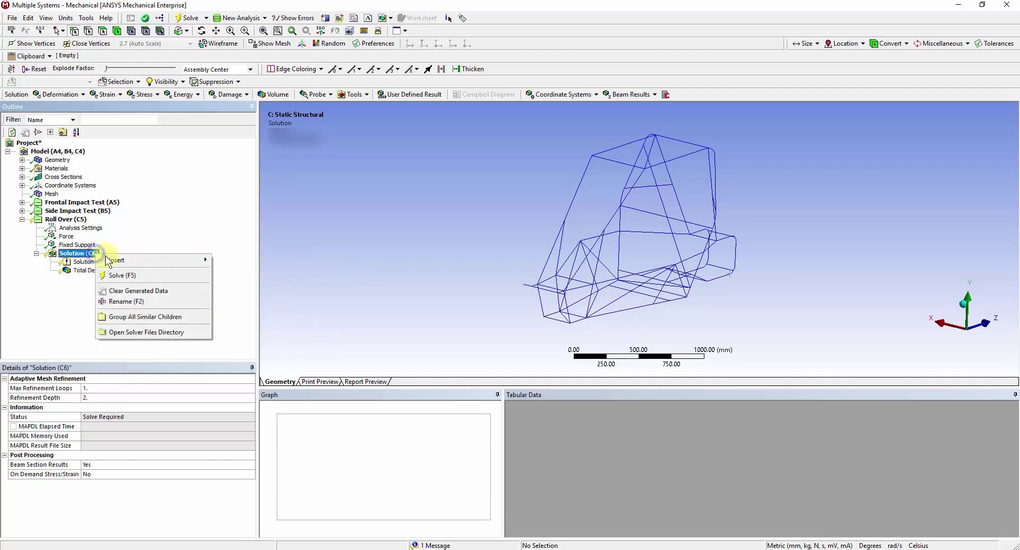
mouse_move(115, 260)
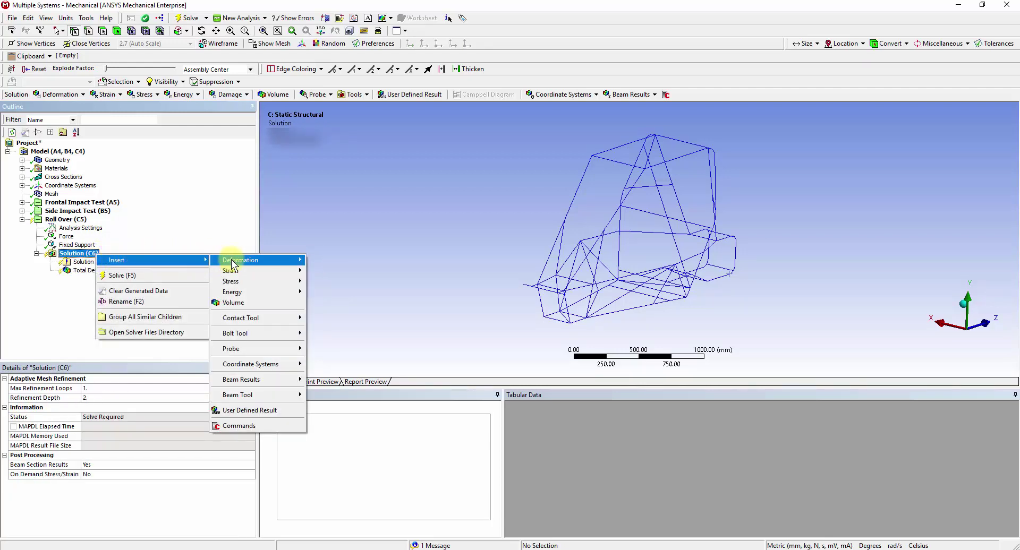
mouse_move(244, 279)
left_click(315, 282)
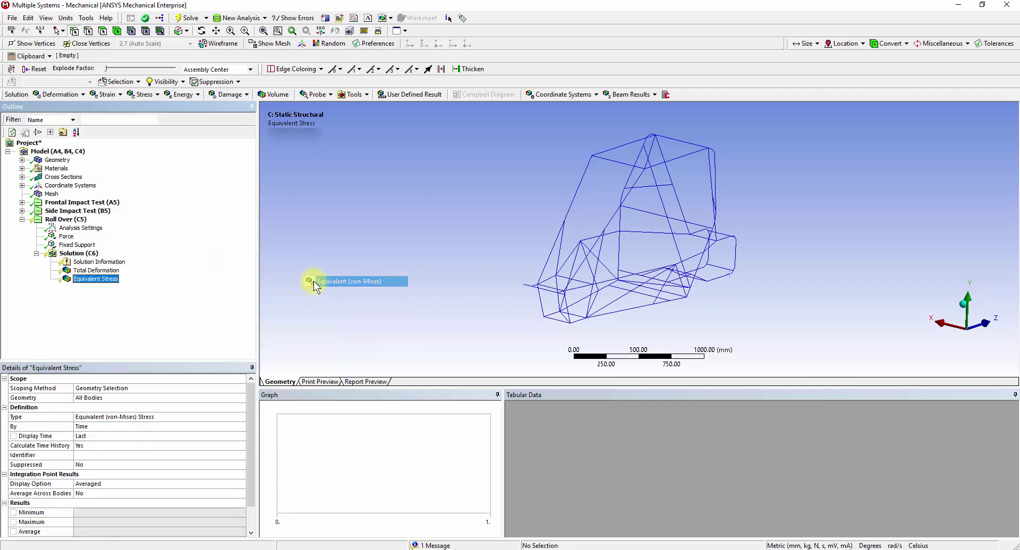
right_click(93, 254)
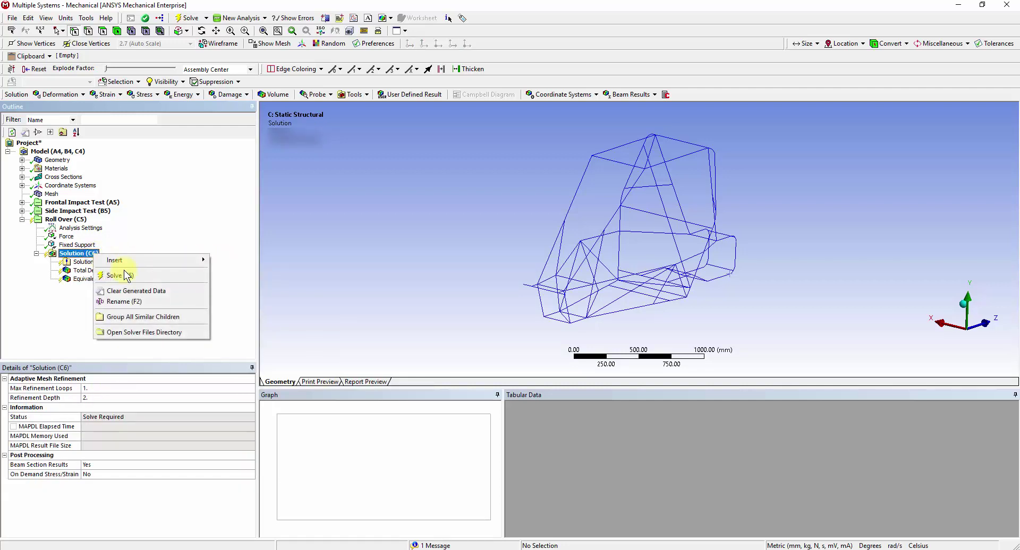
left_click(129, 275)
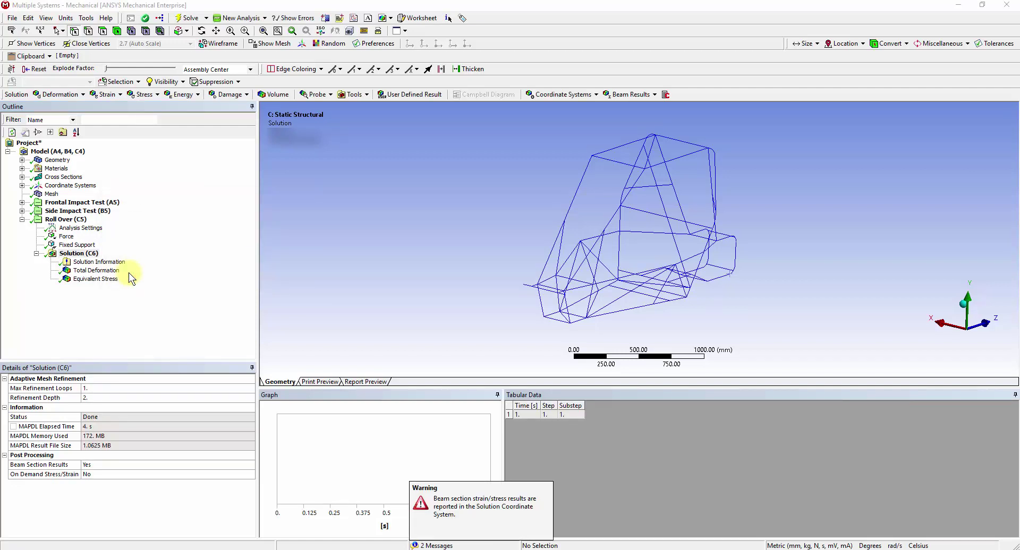
Review and animate the 5.4907 mm total deformation, then show the 238.3 MPa von-Mises stress
left_click(126, 273)
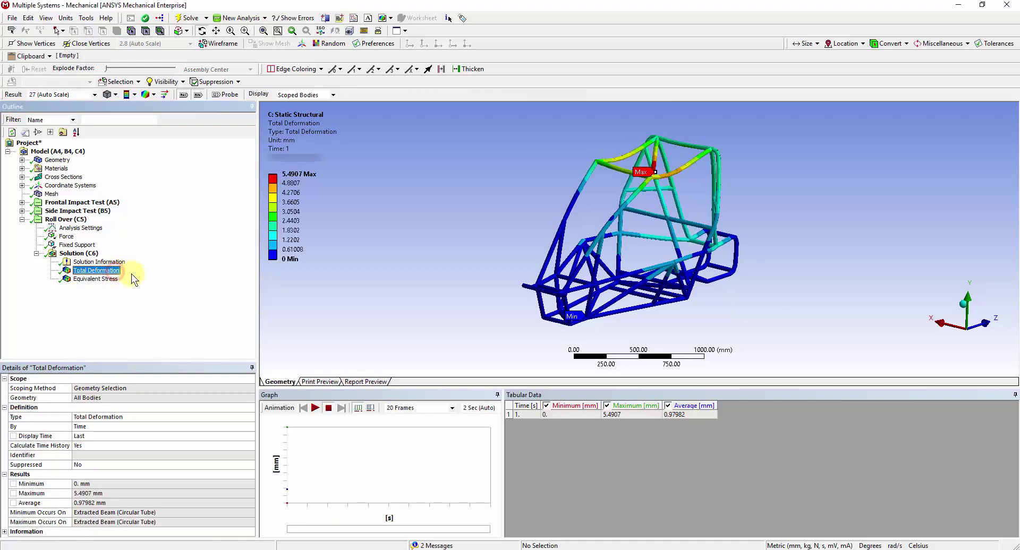
left_click_drag(623, 331, 585, 332)
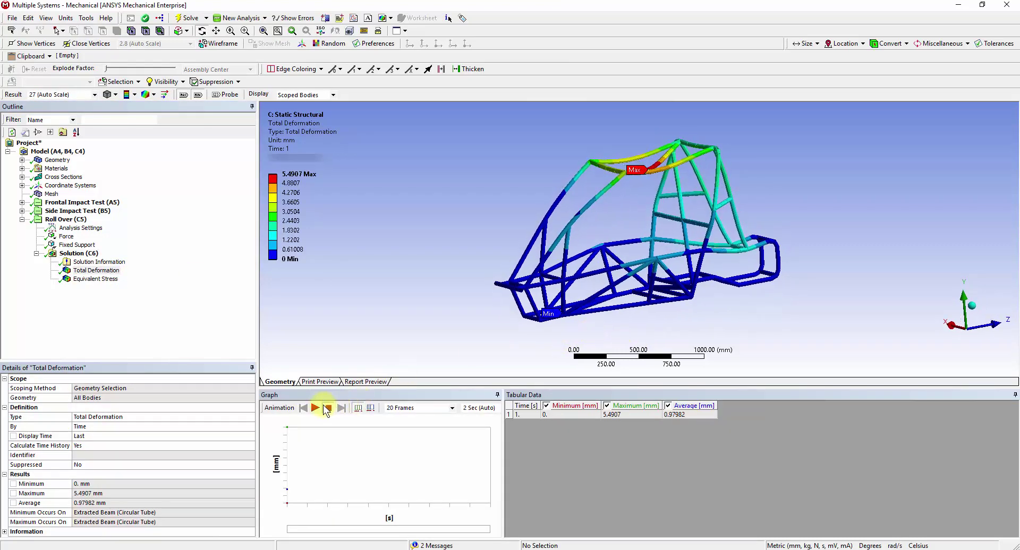
left_click(315, 408)
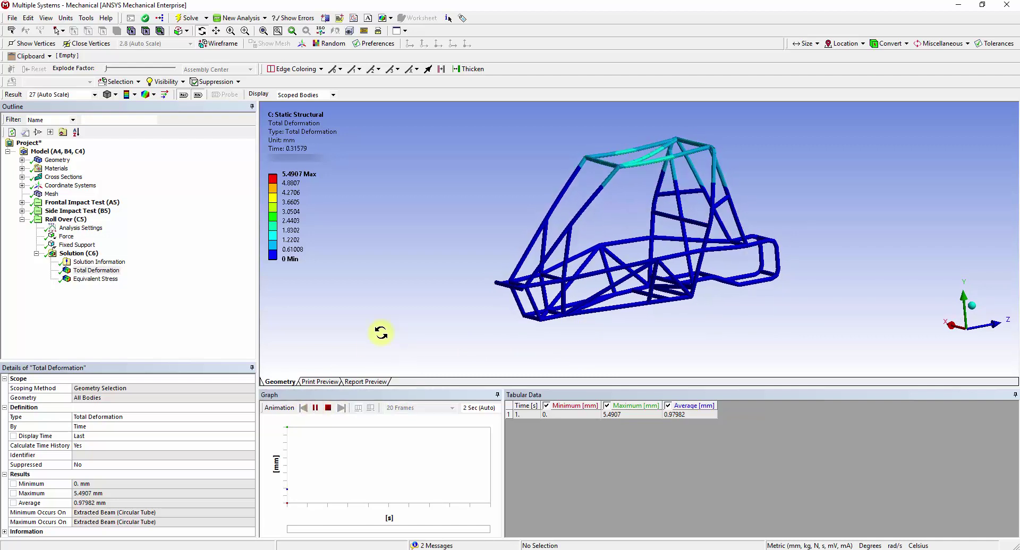
left_click(317, 408)
left_click(95, 279)
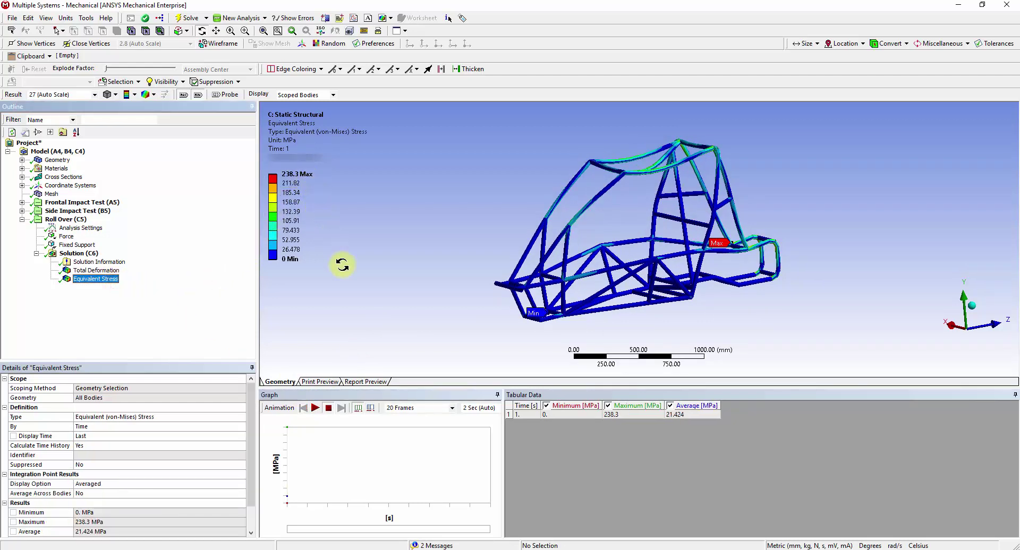
left_click_drag(538, 290, 752, 289)
scroll(752, 288, "up", 8)
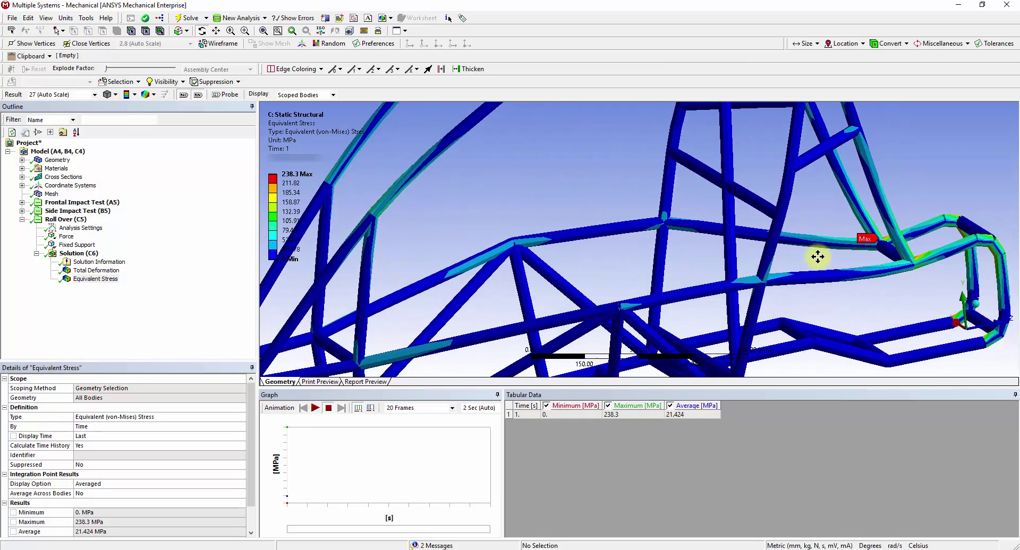
scroll(795, 254, "up", 6)
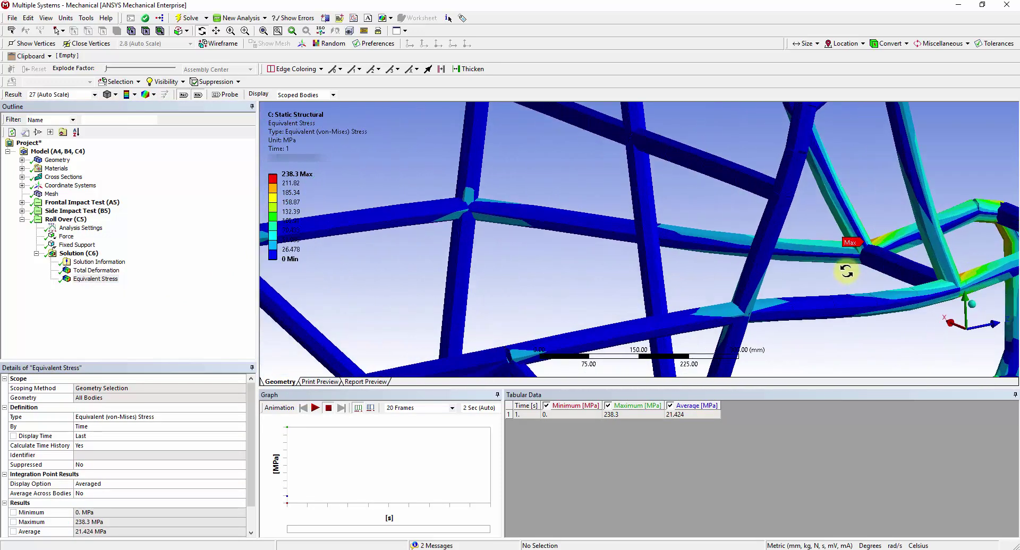
middle_click_drag(849, 272, 552, 291, "ctrl")
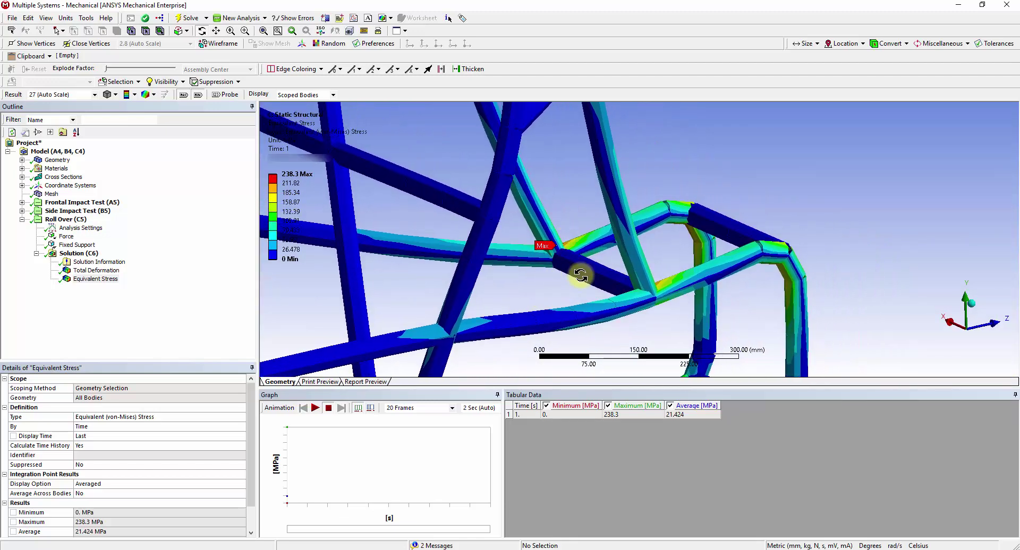
scroll(580, 275, "down", 10)
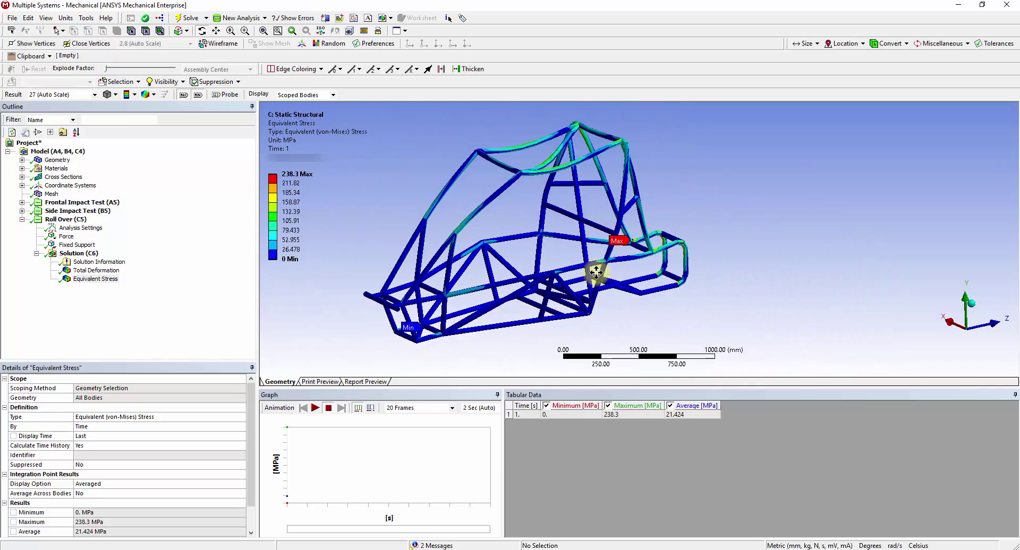
middle_click_drag(595, 272, 674, 273, "ctrl")
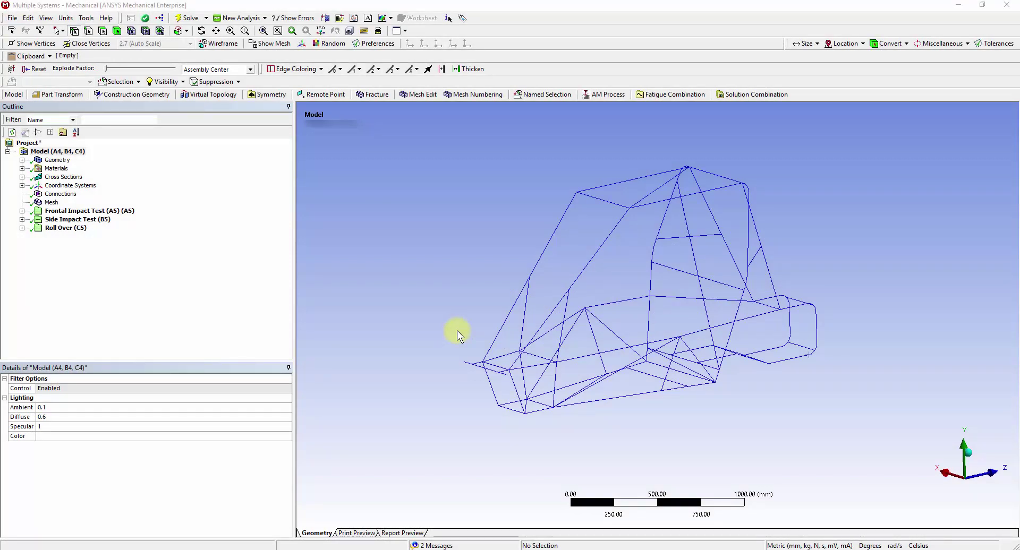
Open the New Analysis dropdown on the toolbar
left_click(262, 19)
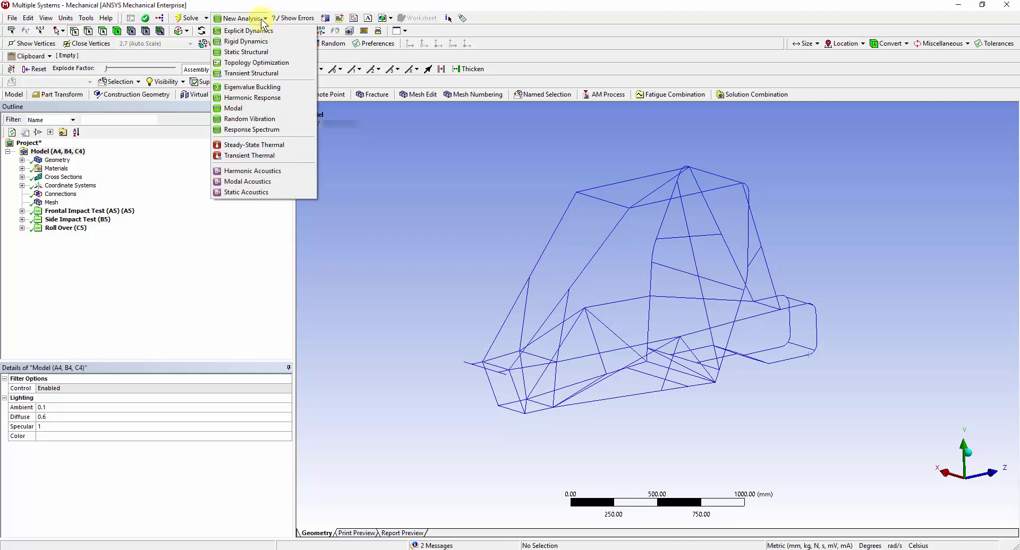
Add a Static Structural analysis, collapse the three existing branches, and rename it 'Rear Impact Test'
left_click(246, 52)
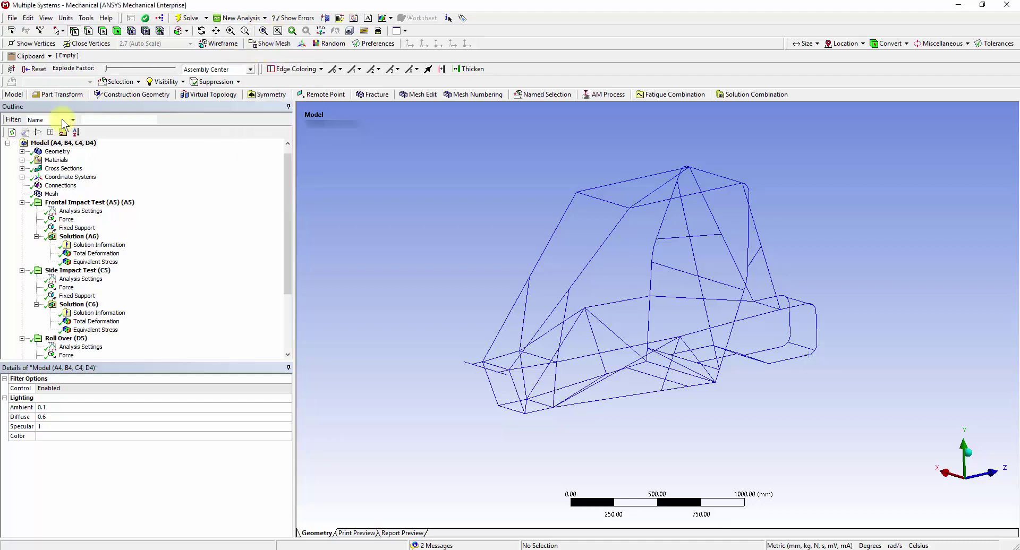
left_click(22, 202)
left_click(22, 219)
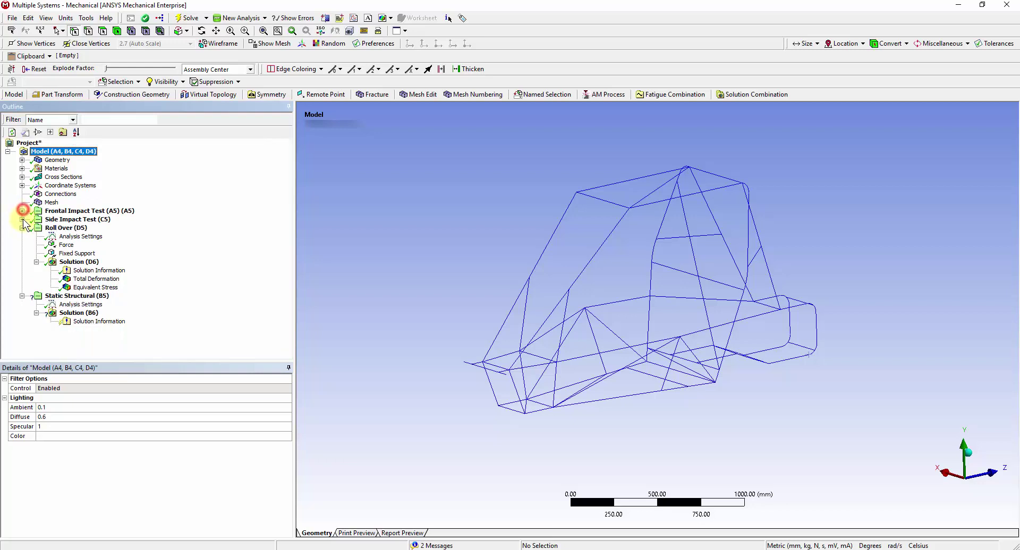
left_click(22, 228)
left_click(59, 236)
right_click(61, 237)
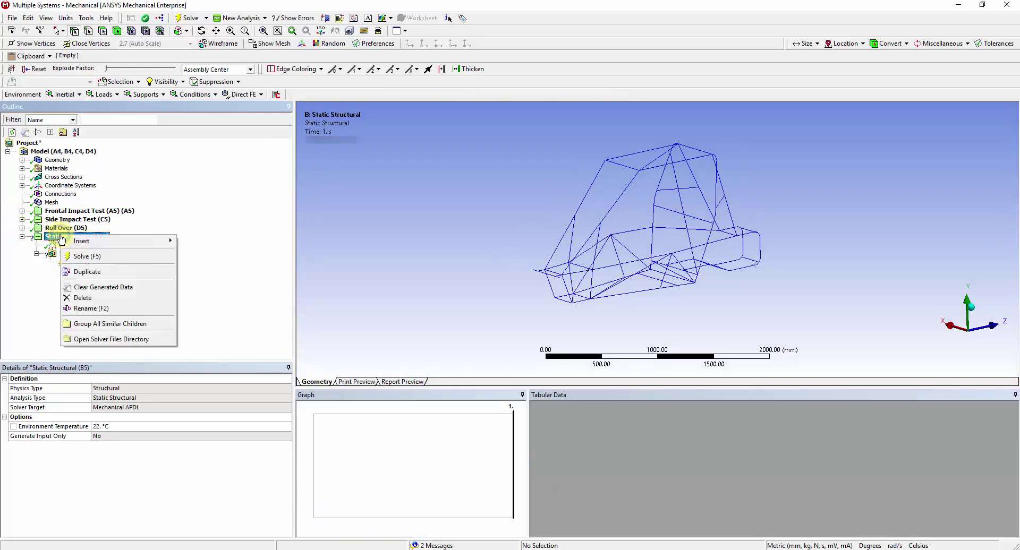
left_click(92, 308)
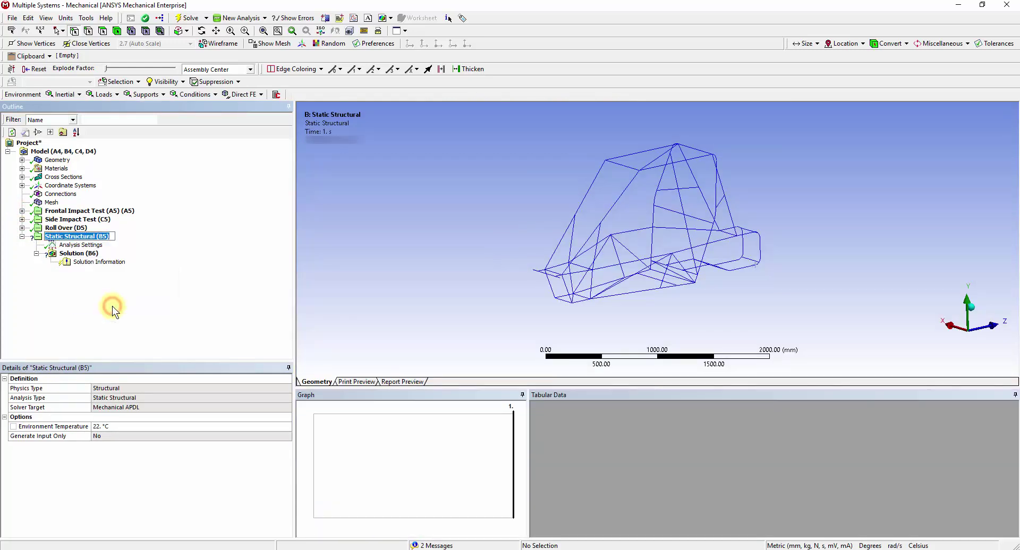
type("Rear")
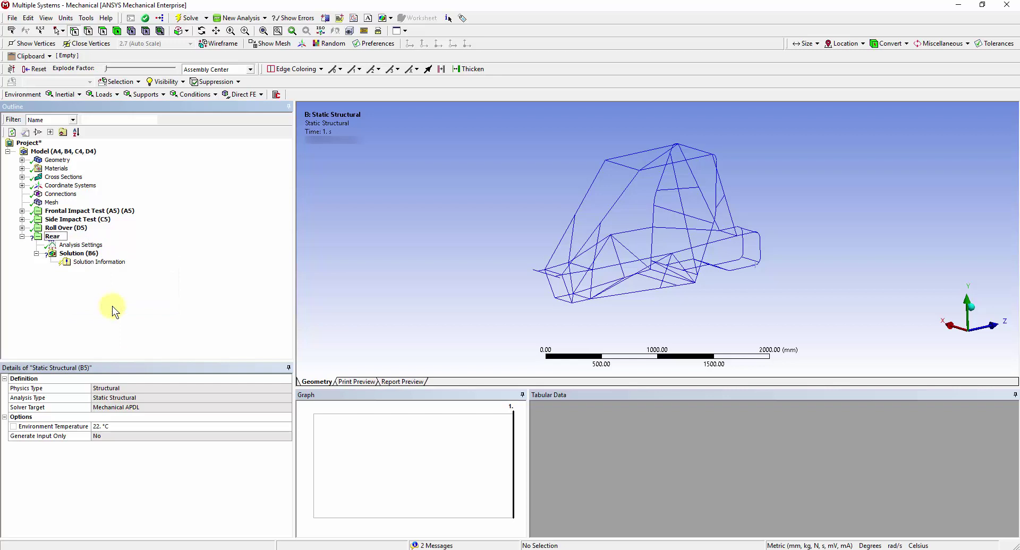
type(" Impact Test")
key("Return")
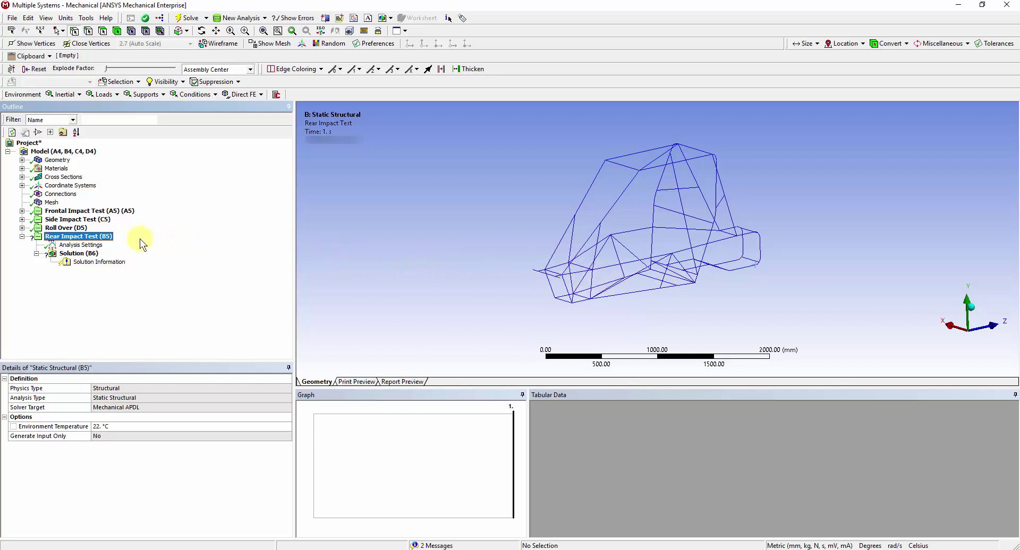
Insert a Force into Rear Impact Test scoped to the eight edges of the rear box
left_click(106, 237)
right_click(106, 237)
mouse_move(120, 242)
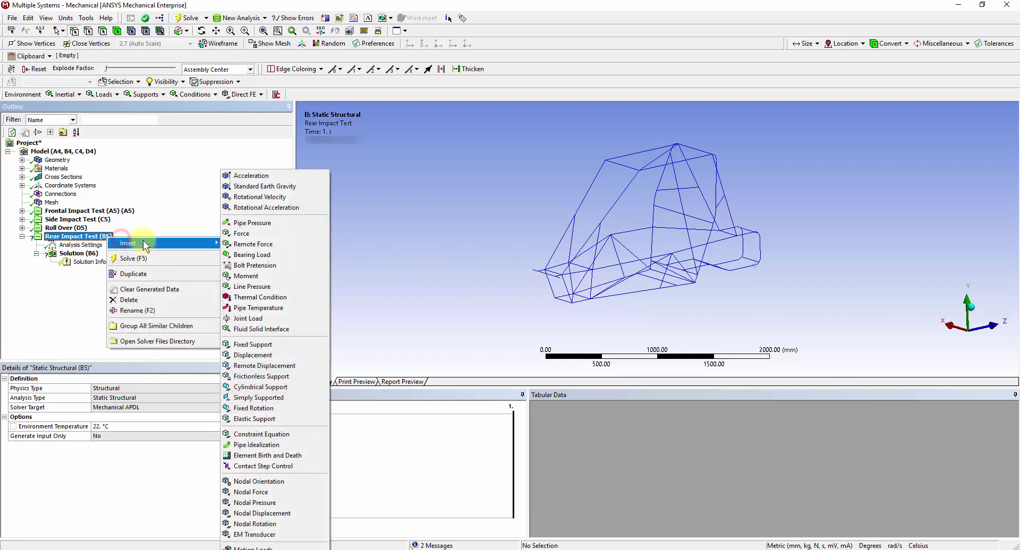
left_click(236, 235)
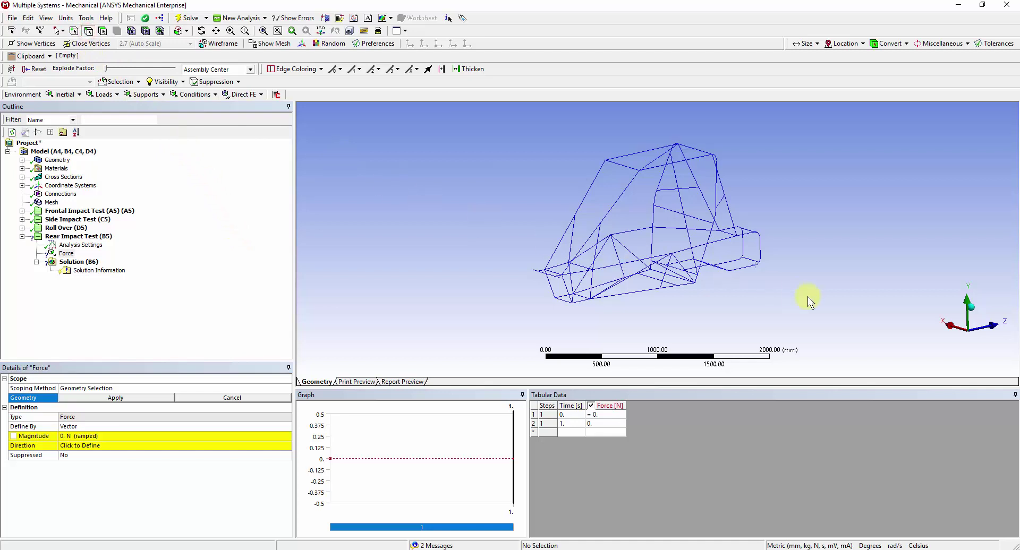
middle_click_drag(807, 300, 623, 298)
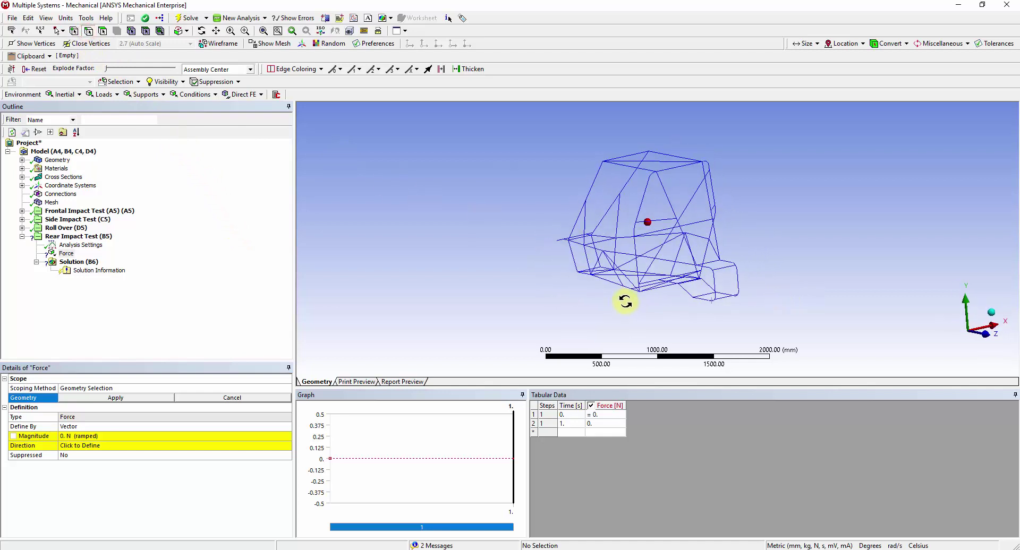
scroll(733, 298, "up", 4)
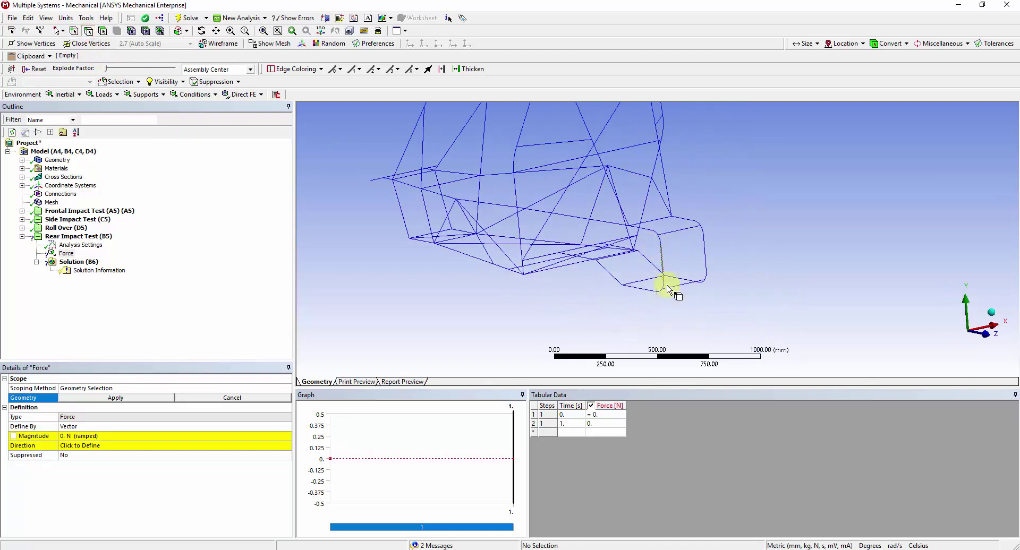
left_click(677, 231)
left_click(705, 252, "ctrl")
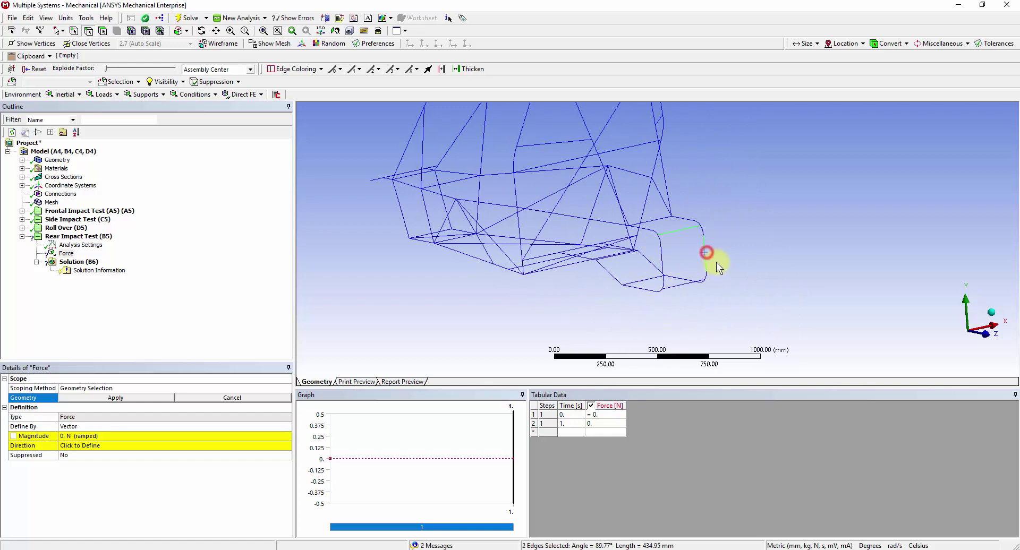
left_click(704, 230, "ctrl")
left_click(663, 261, "ctrl")
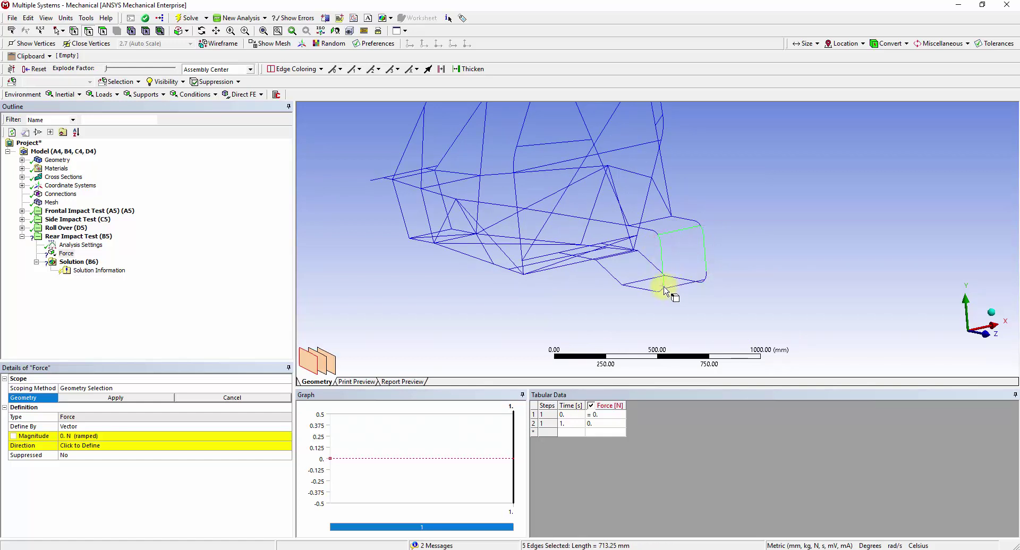
left_click(670, 287, "ctrl")
left_click(704, 284, "ctrl")
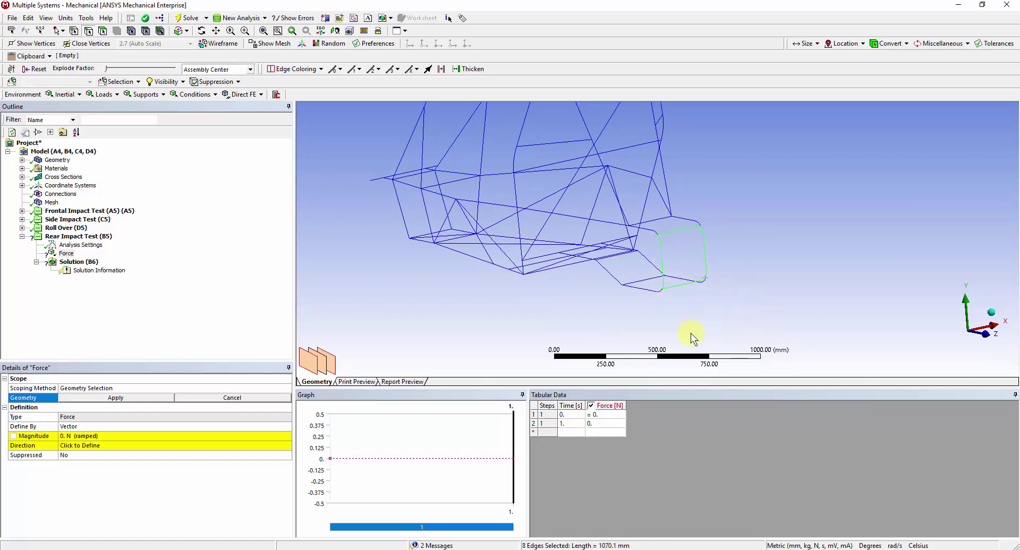
left_click(145, 399)
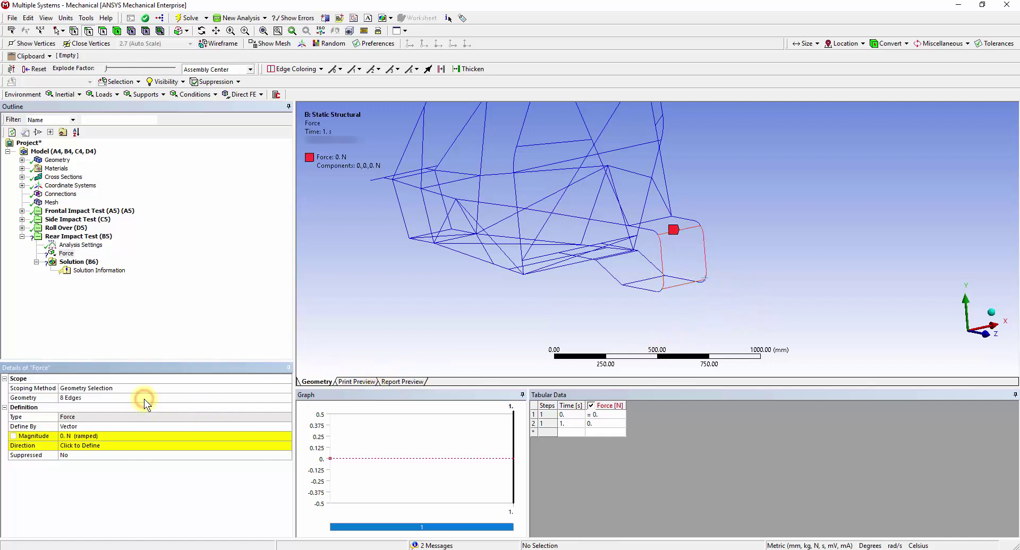
Define the force by components with a Z value of -13750 N
double_click(127, 426)
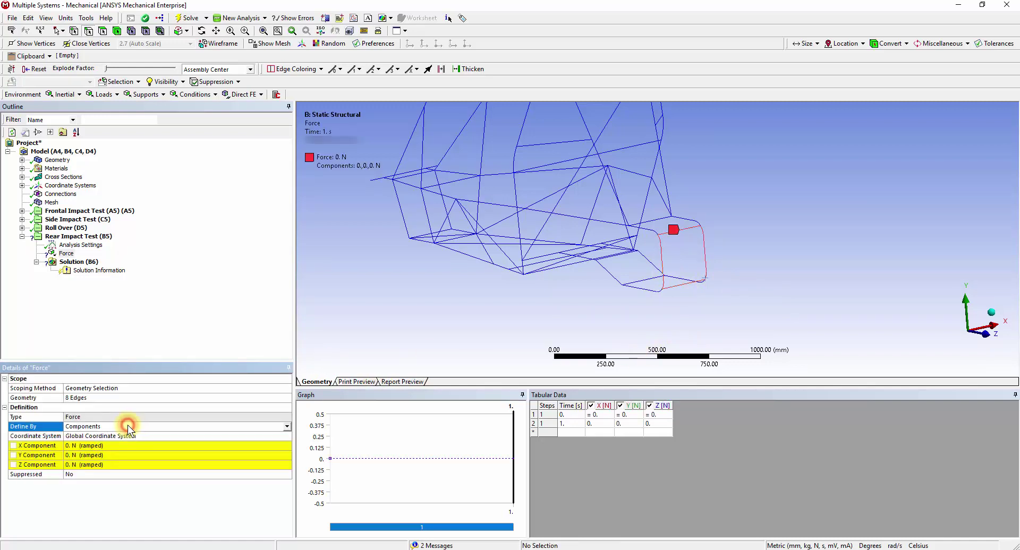
left_click(123, 465)
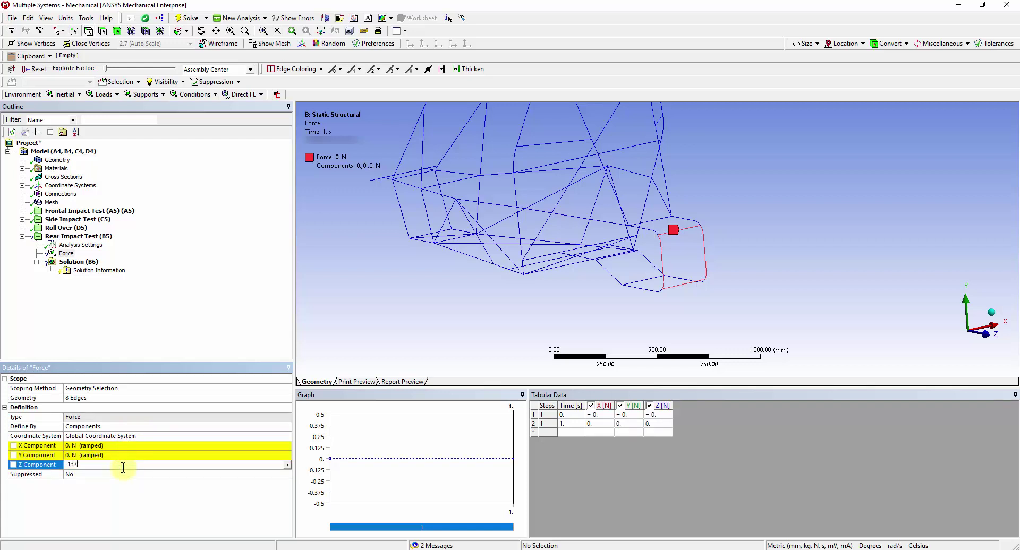
key("Return")
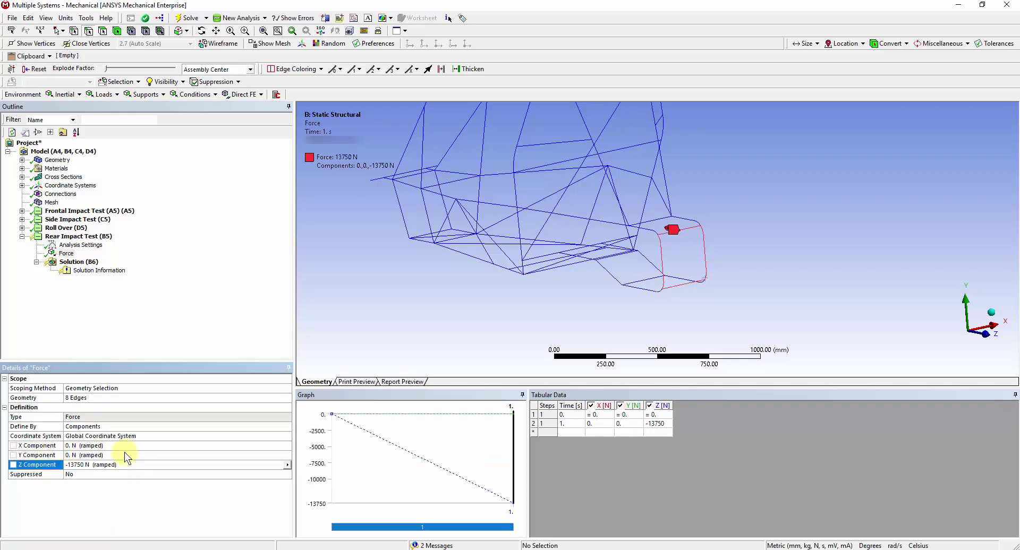
middle_click_drag(367, 340, 595, 339)
Insert a Fixed Support into Rear Impact Test scoped to four lower front vertices of the frame
right_click(101, 237)
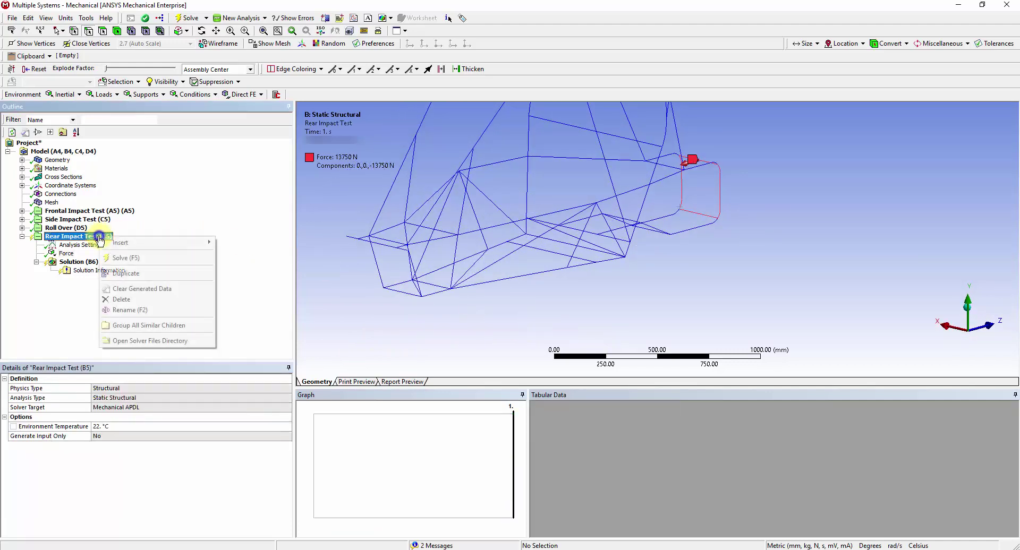
mouse_move(140, 242)
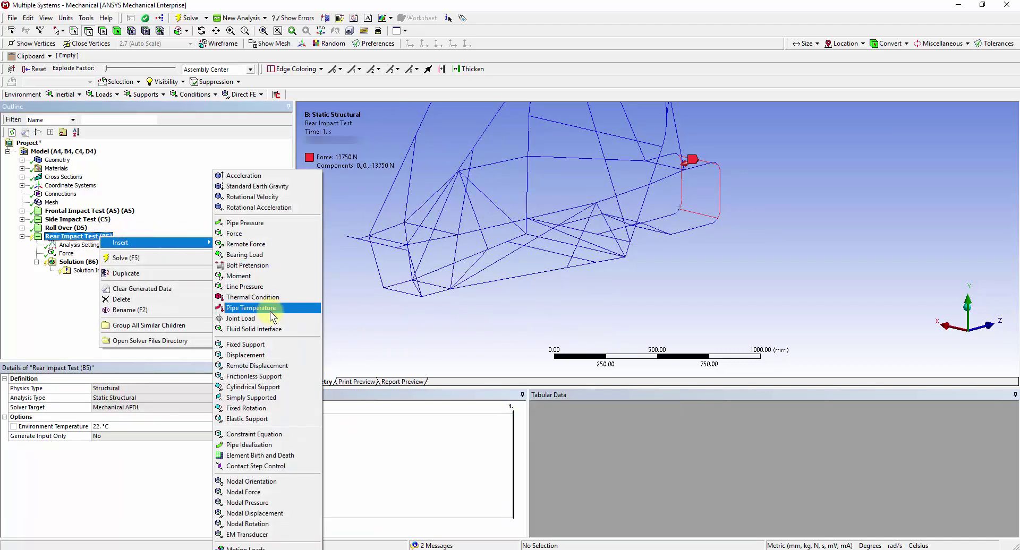
left_click(271, 343)
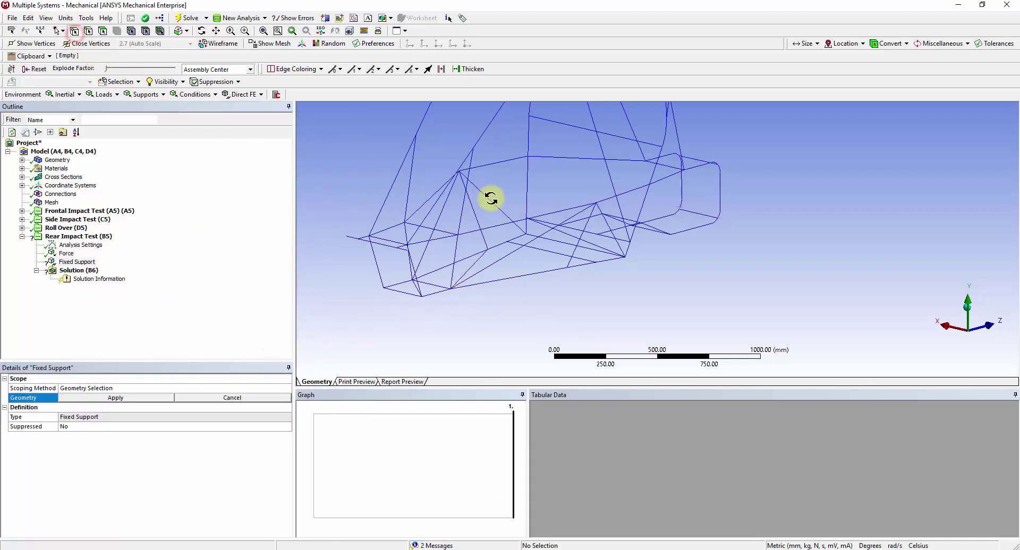
middle_click_drag(489, 198, 587, 239, "ctrl")
left_click(509, 269)
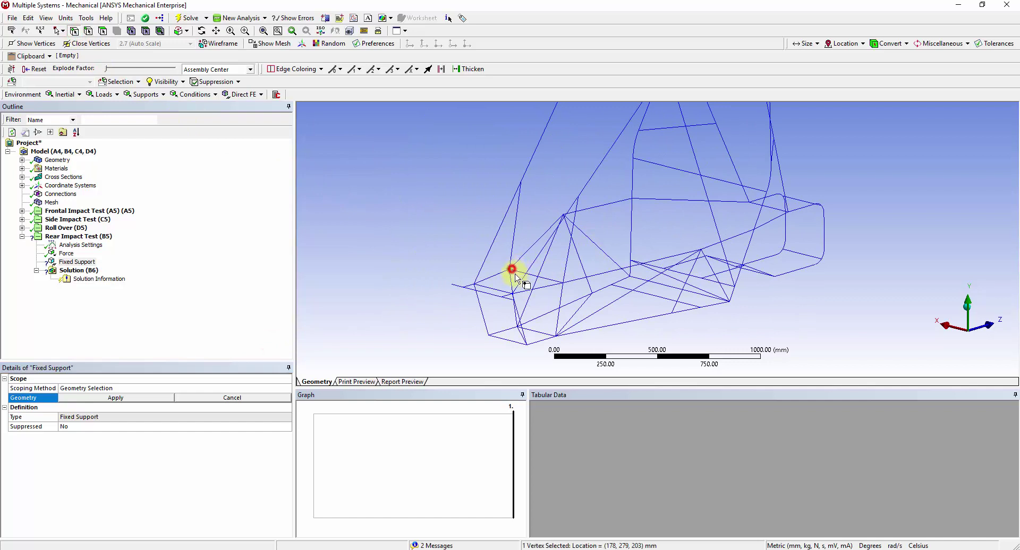
left_click(564, 282, "ctrl")
left_click(518, 326, "ctrl")
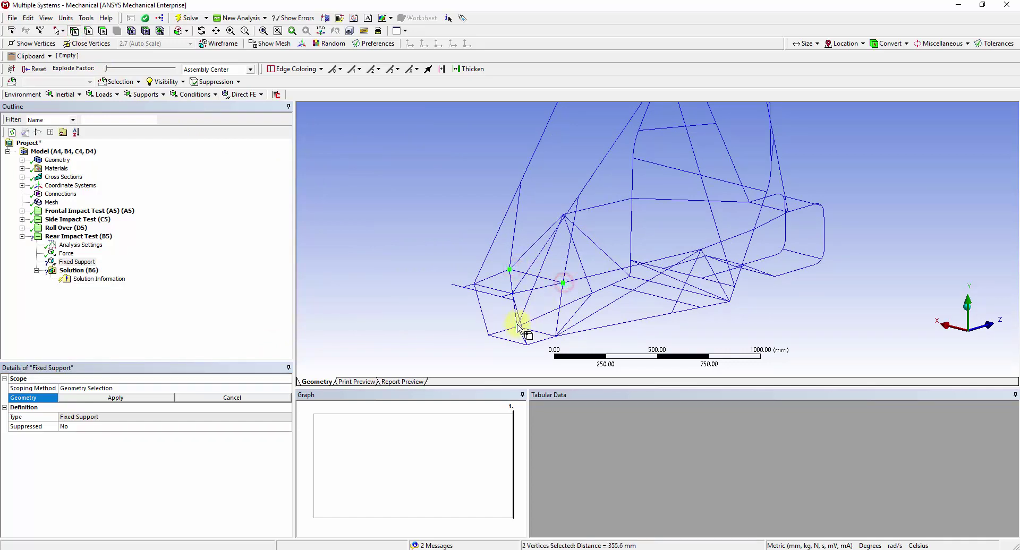
left_click(556, 336, "ctrl")
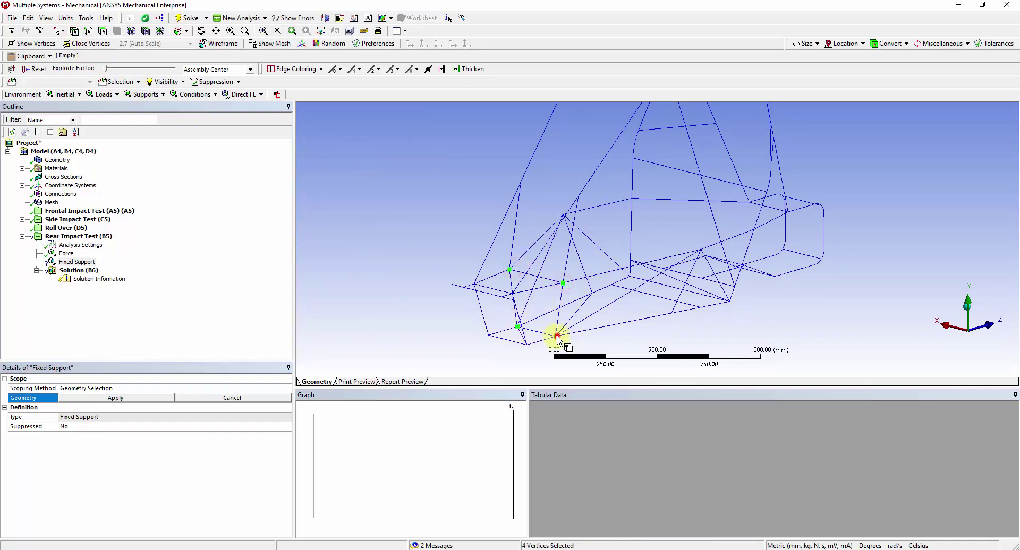
left_click(145, 397)
scroll(733, 206, "up", 1)
scroll(735, 201, "down", 2)
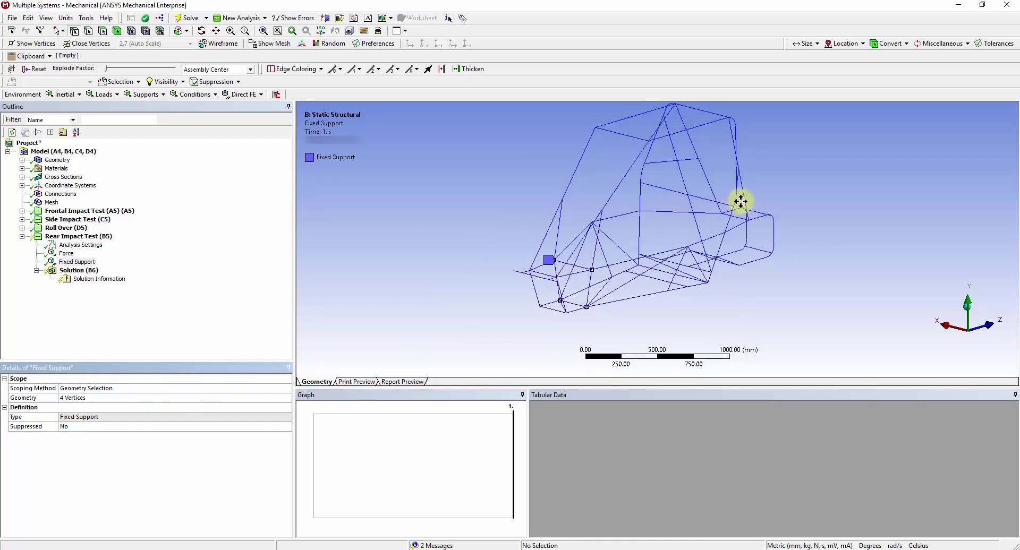
scroll(740, 207, "down", 1)
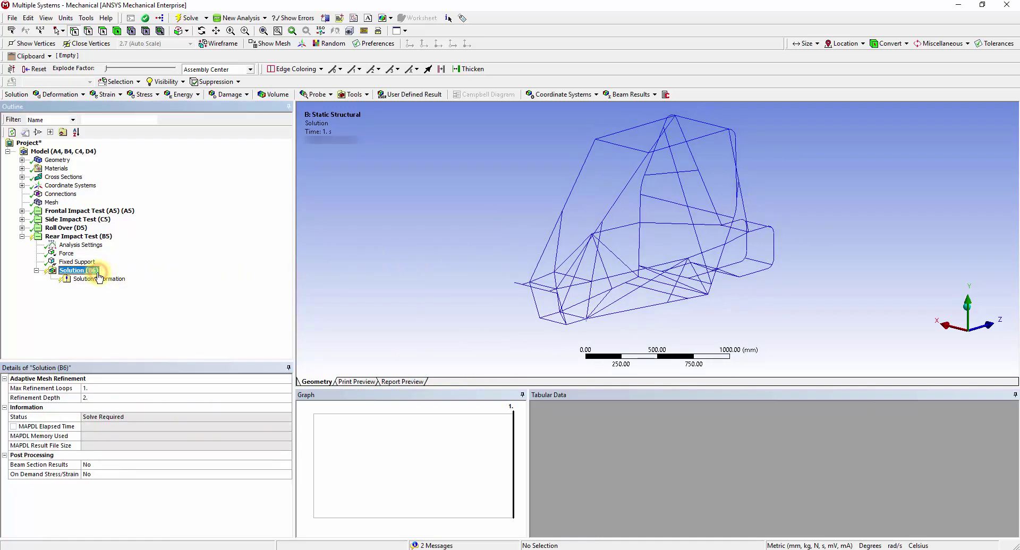
Turn Beam Section Results on and add a Total Deformation result to the solution
double_click(106, 463)
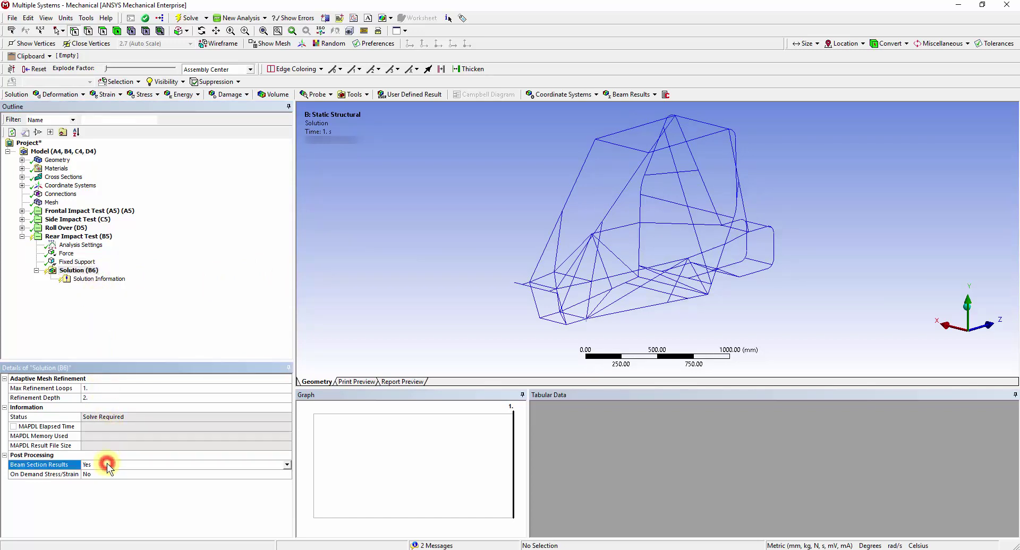
right_click(80, 271)
mouse_move(101, 280)
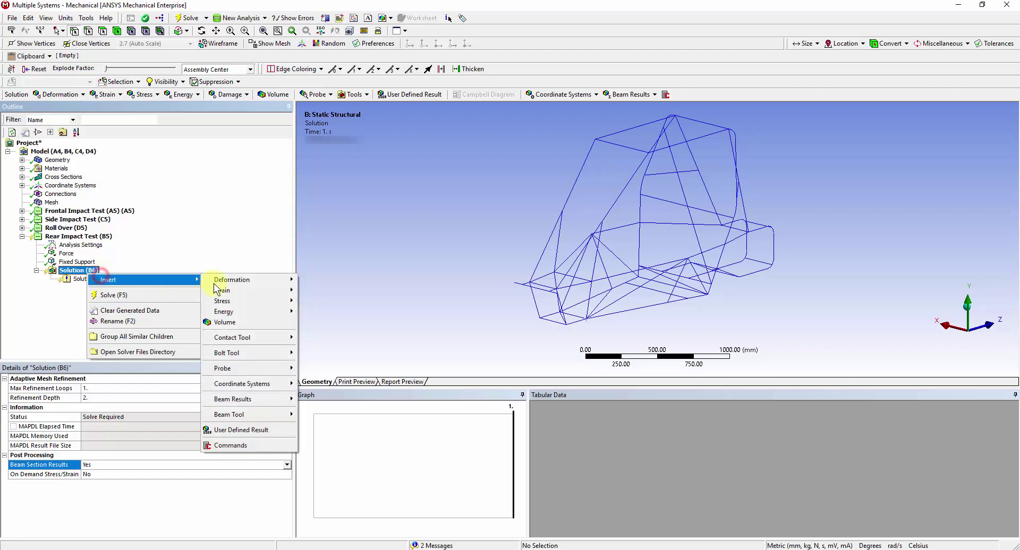
mouse_move(249, 279)
left_click(319, 277)
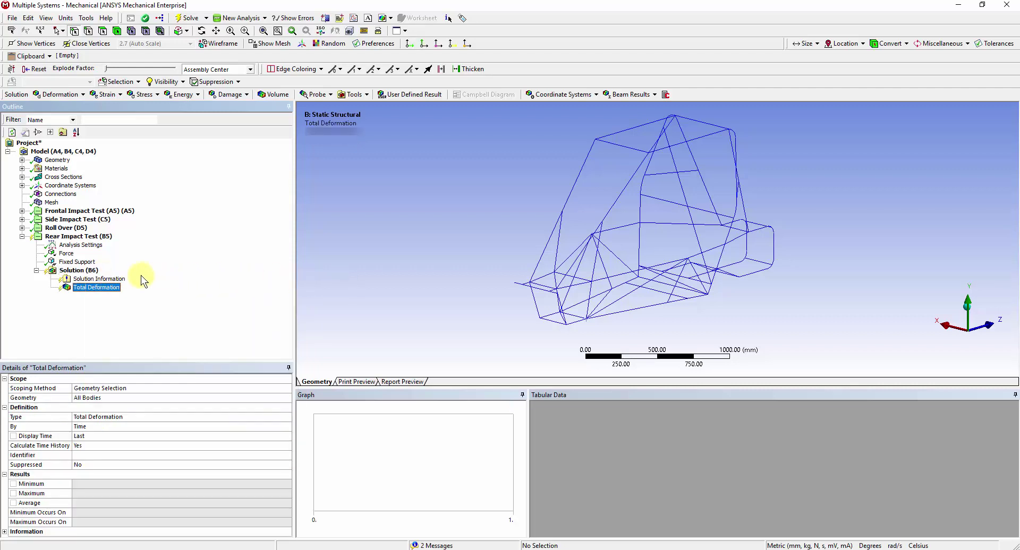
Add an Equivalent (von-Mises) stress result and solve the Rear Impact Test
right_click(93, 271)
mouse_move(170, 277)
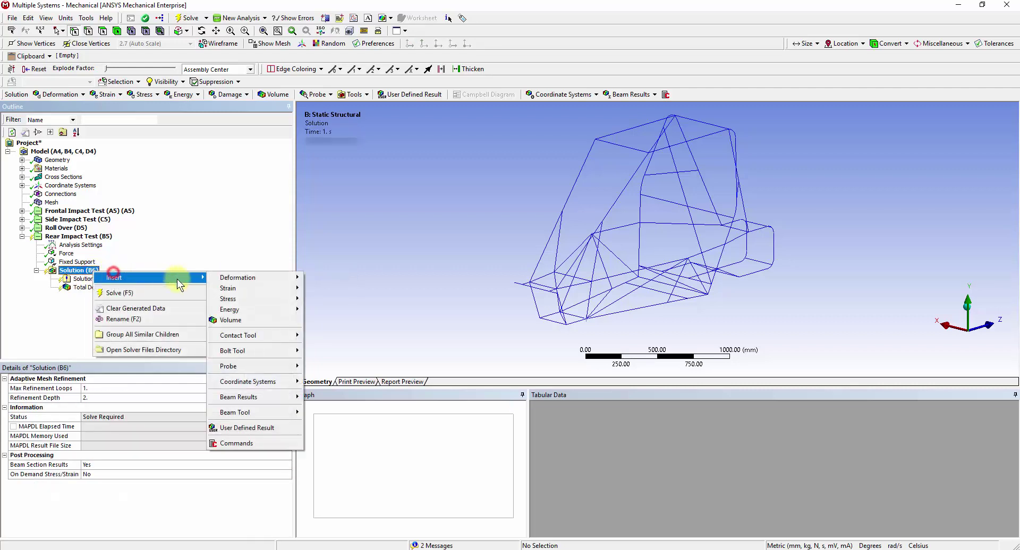
mouse_move(255, 299)
left_click(314, 300)
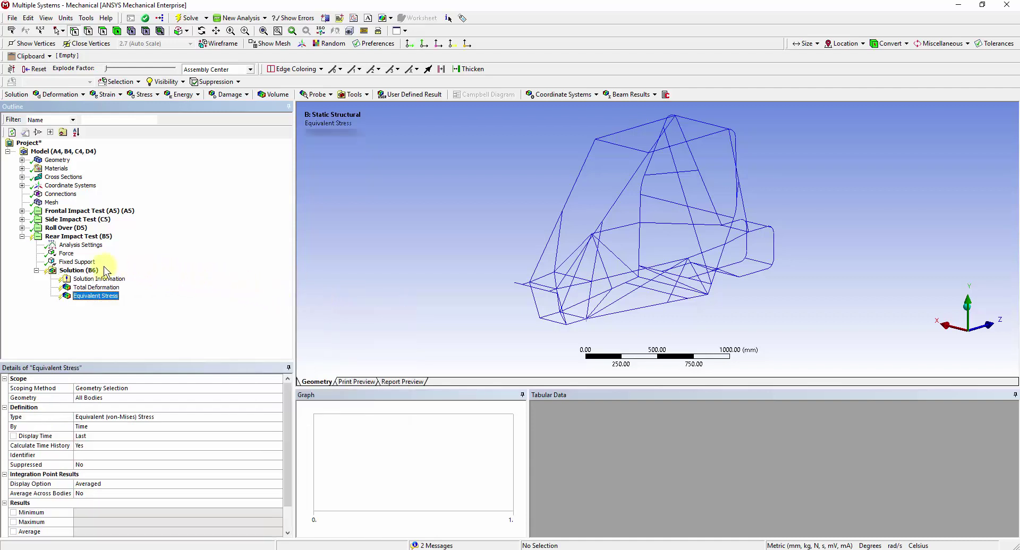
right_click(94, 272)
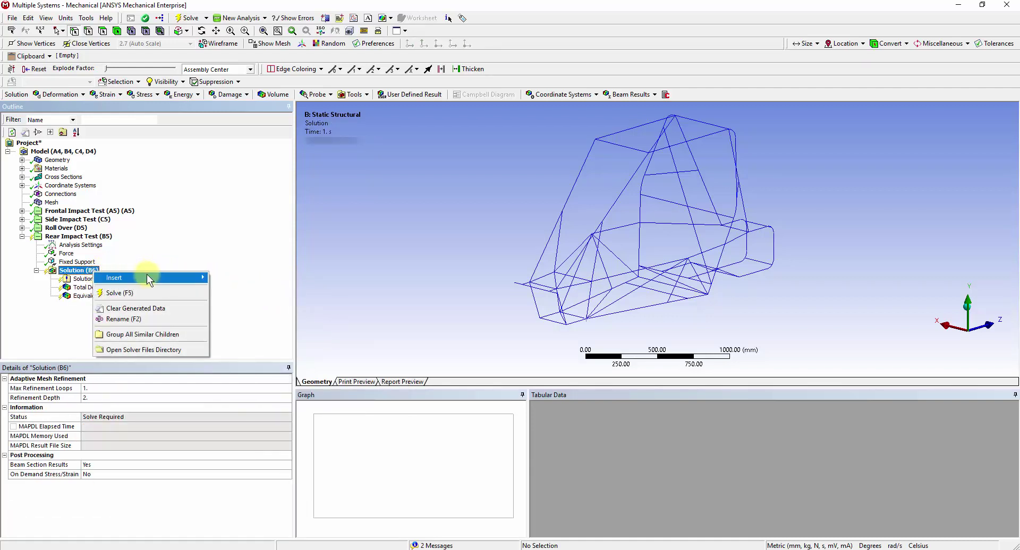
left_click(151, 290)
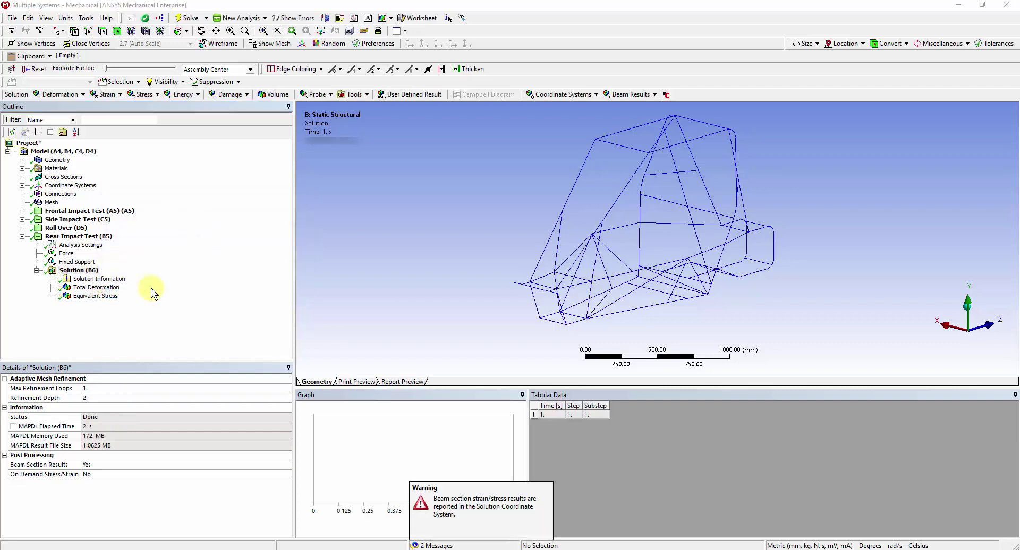
Review and animate the 3.786 mm rear-impact deformation, then inspect the equivalent stress
left_click(104, 288)
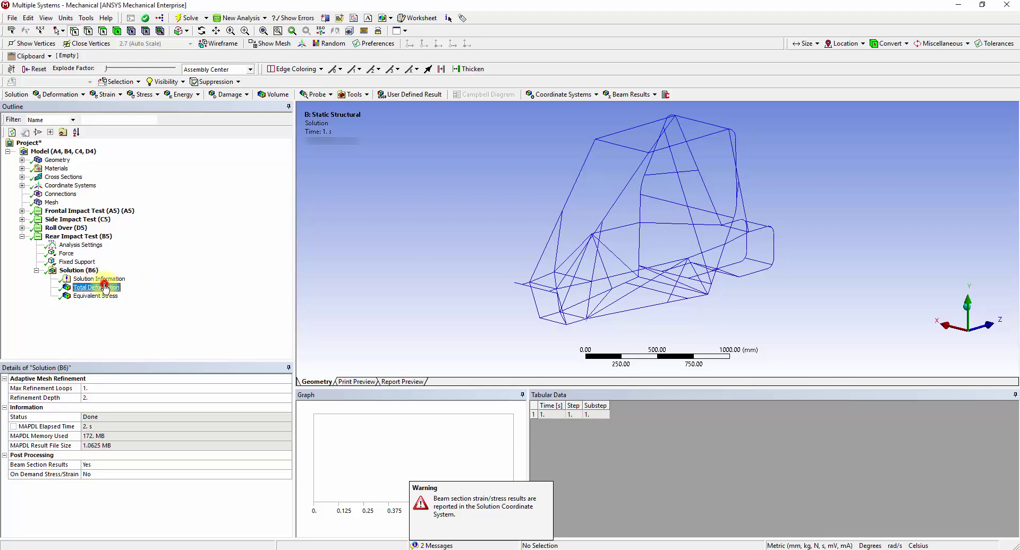
middle_click_drag(627, 284, 550, 285)
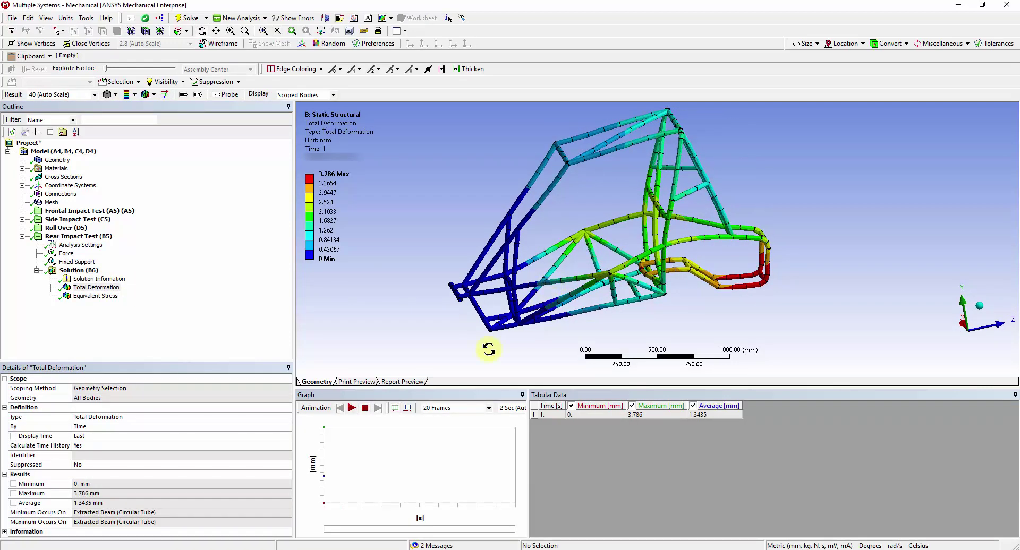
left_click(351, 408)
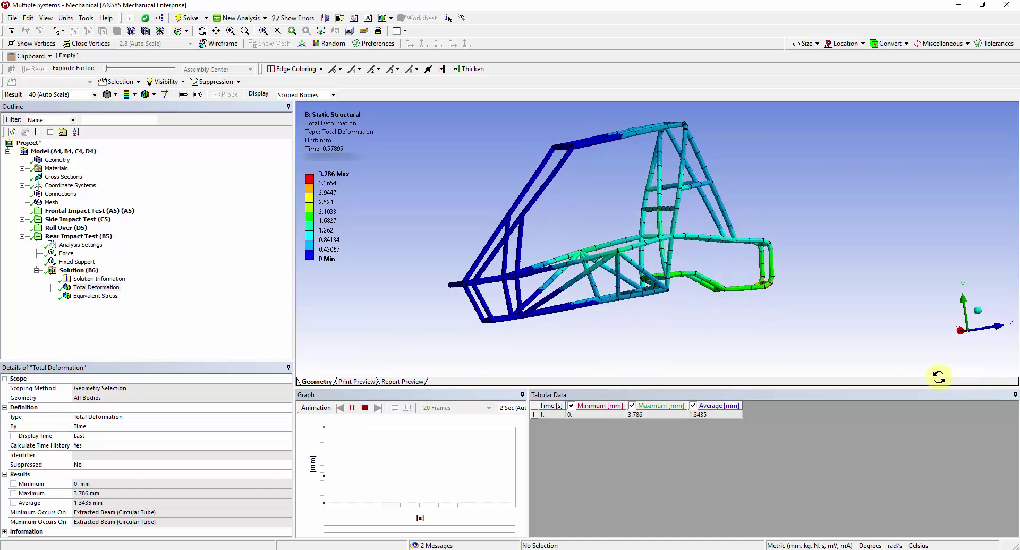
left_click(356, 412)
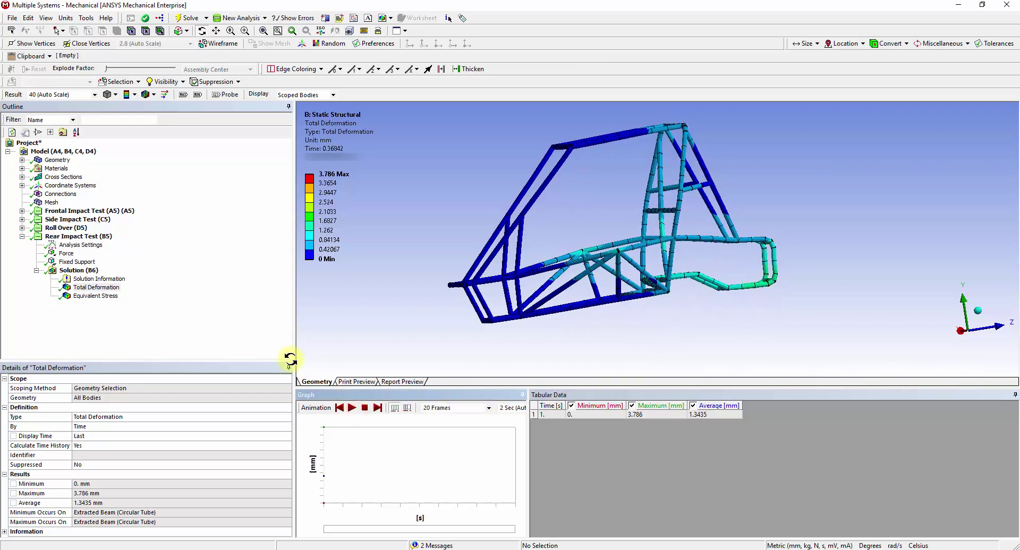
left_click(105, 299)
left_click_drag(831, 311, 859, 305)
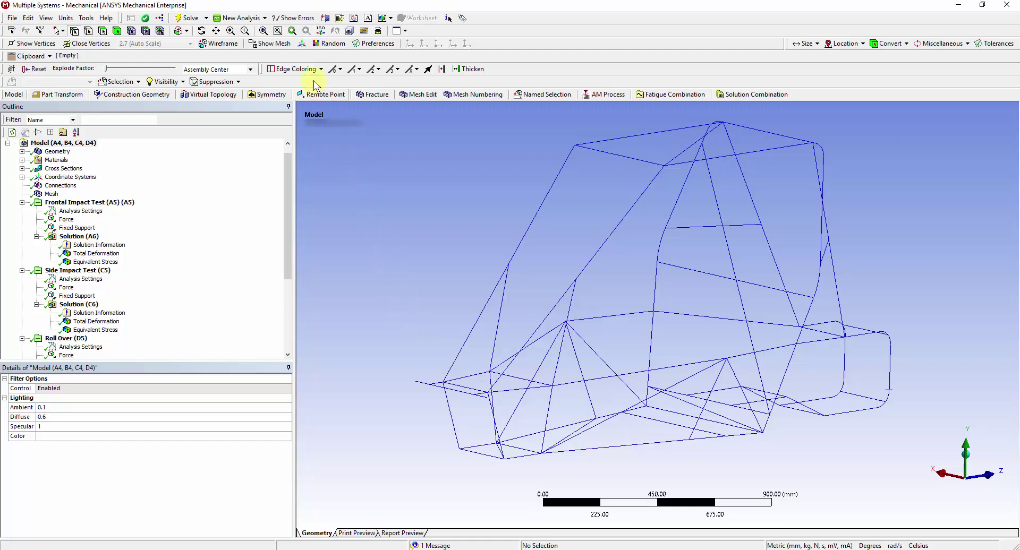
Add a fifth Static Structural analysis and collapse the Frontal, Side and Roll Over branches
left_click(264, 18)
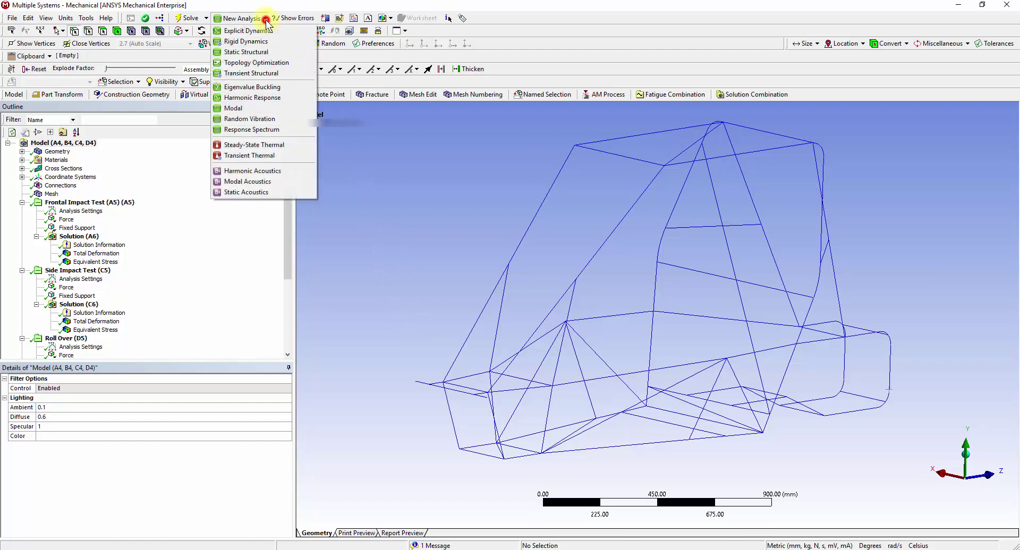
left_click(267, 51)
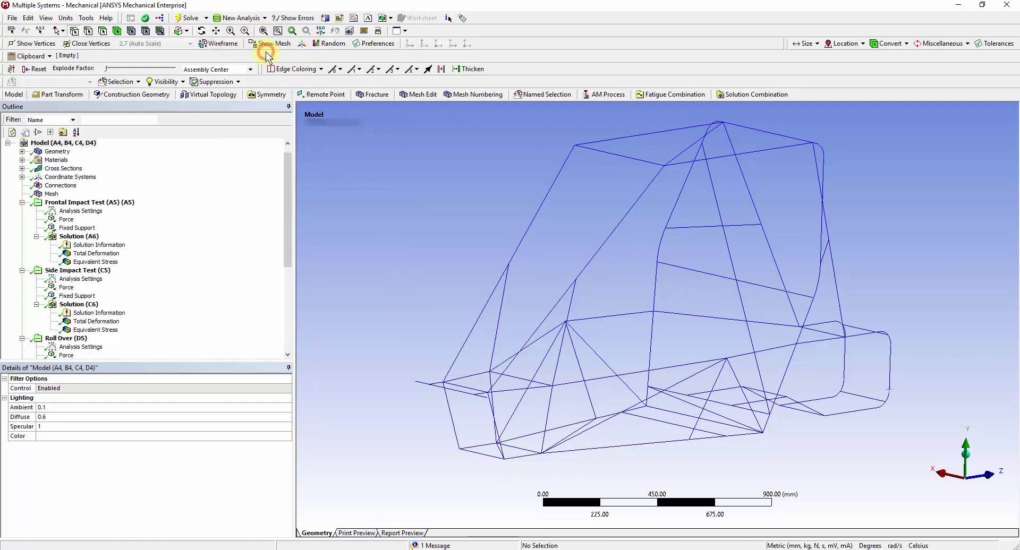
left_click(22, 202)
left_click(21, 211)
left_click(22, 228)
Rename the fifth static structural analysis to 'Torsion Test'
left_click(21, 236)
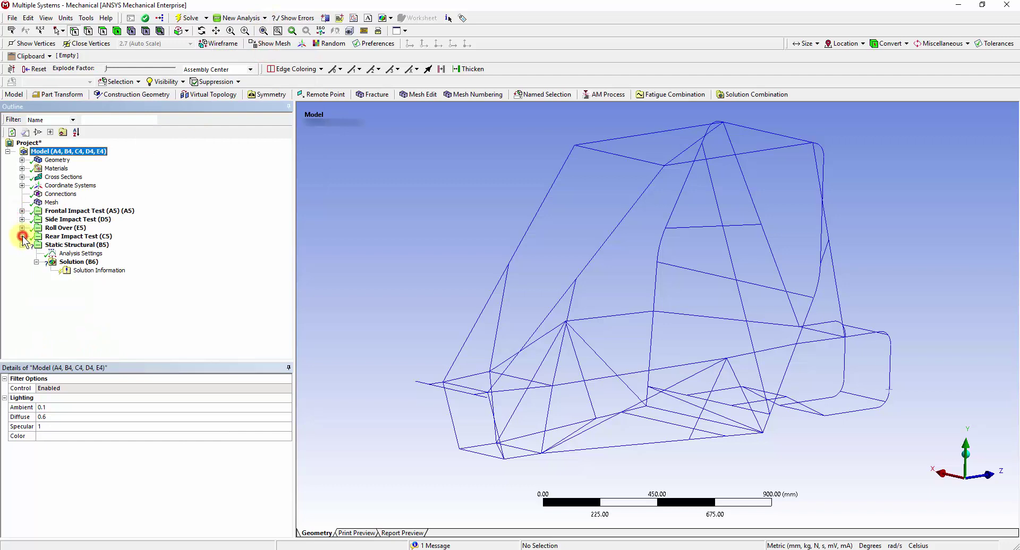
right_click(85, 247)
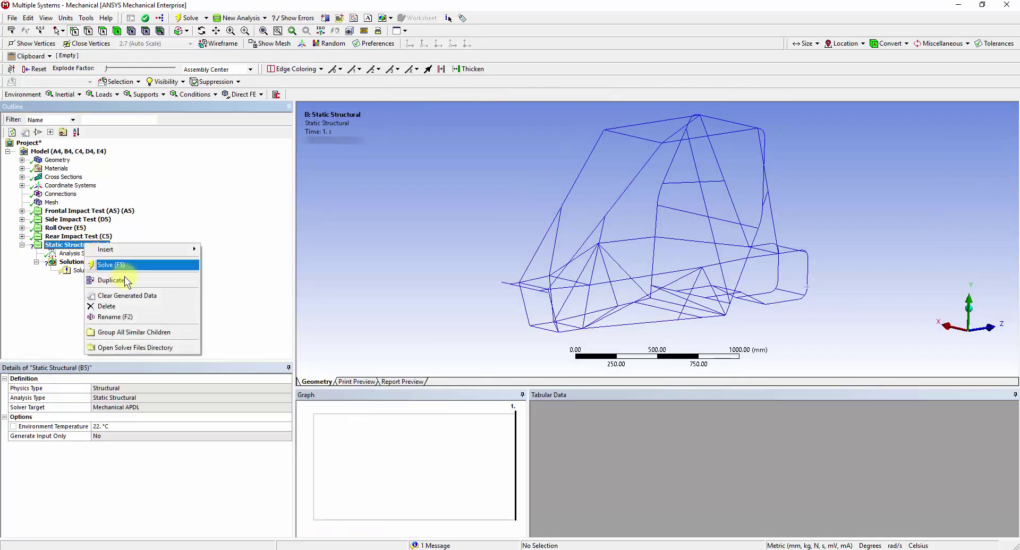
left_click(142, 314)
type("Tor")
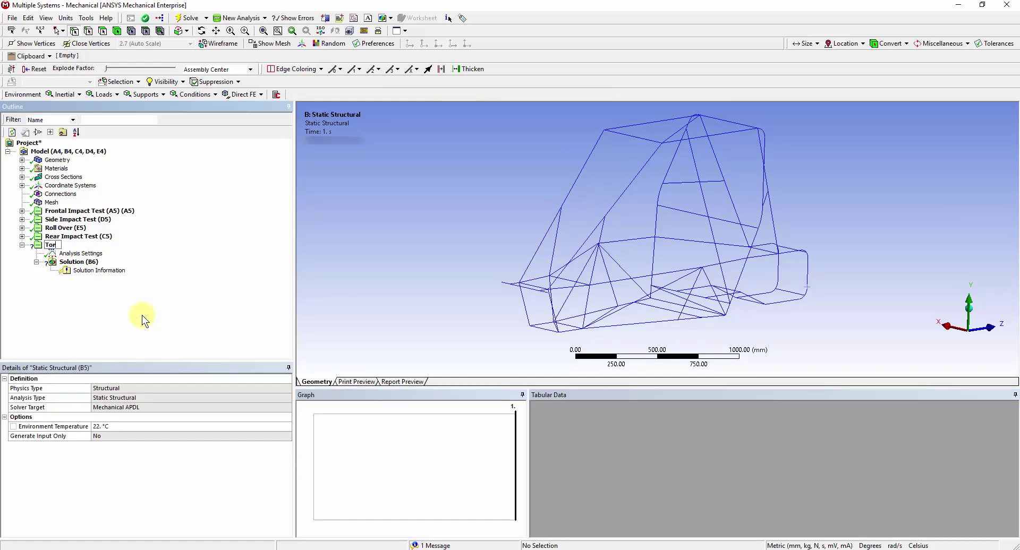
type("sion Test")
key("Return")
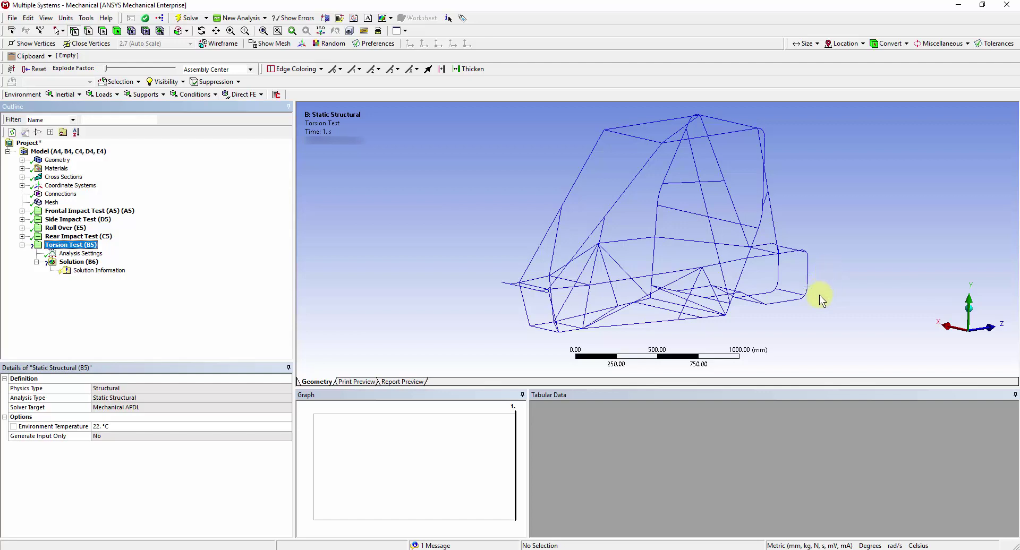
Insert a Force in Torsion Test applied to four front-frame vertices
right_click(92, 247)
mouse_move(124, 251)
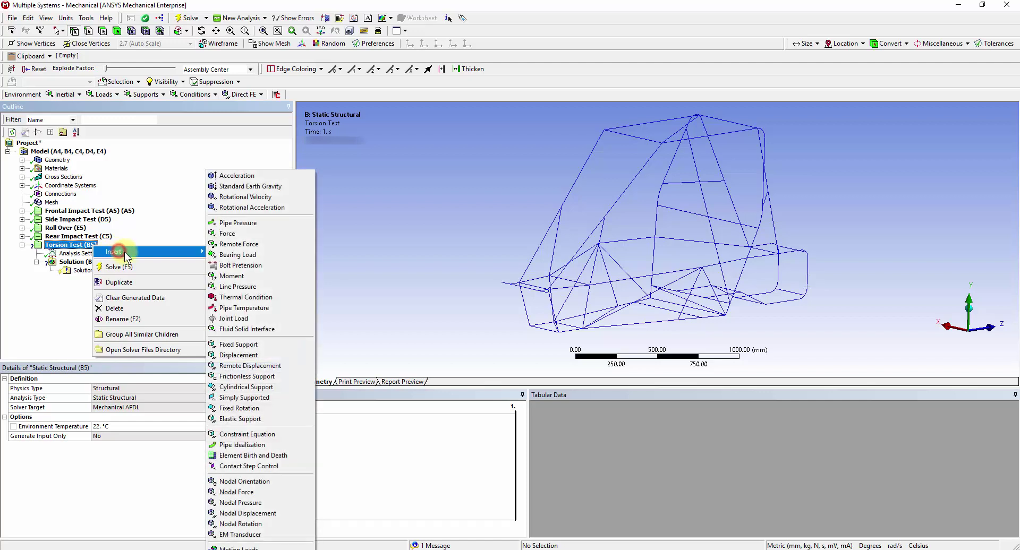
left_click(220, 235)
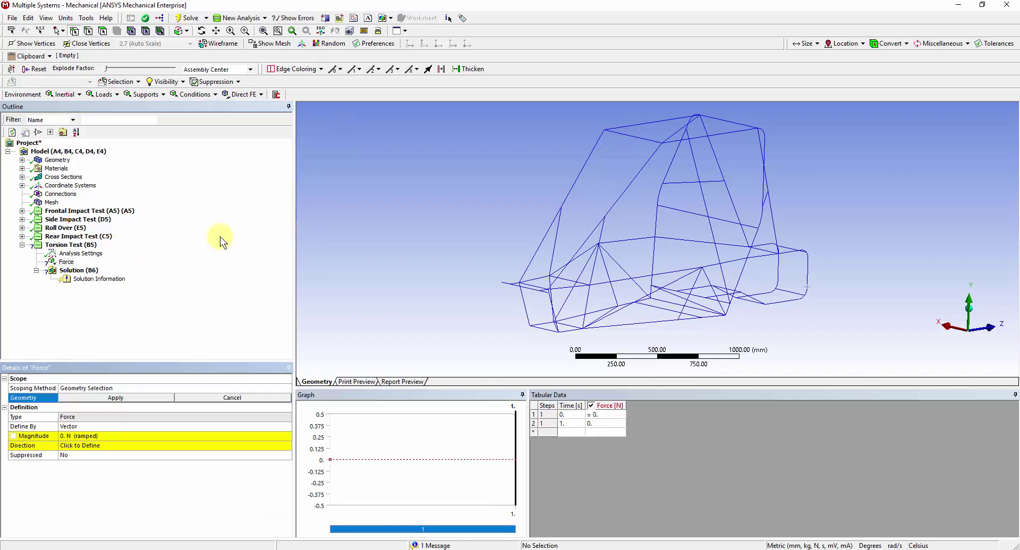
left_click(589, 285)
left_click(550, 289, "ctrl")
left_click(558, 332, "ctrl")
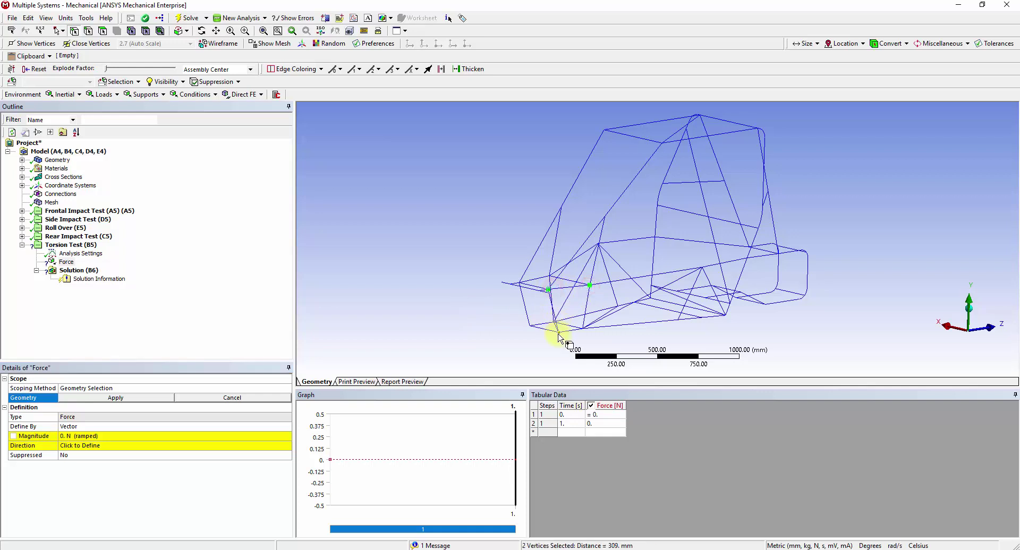
left_click(582, 328, "ctrl")
middle_click_drag(584, 337, 591, 346)
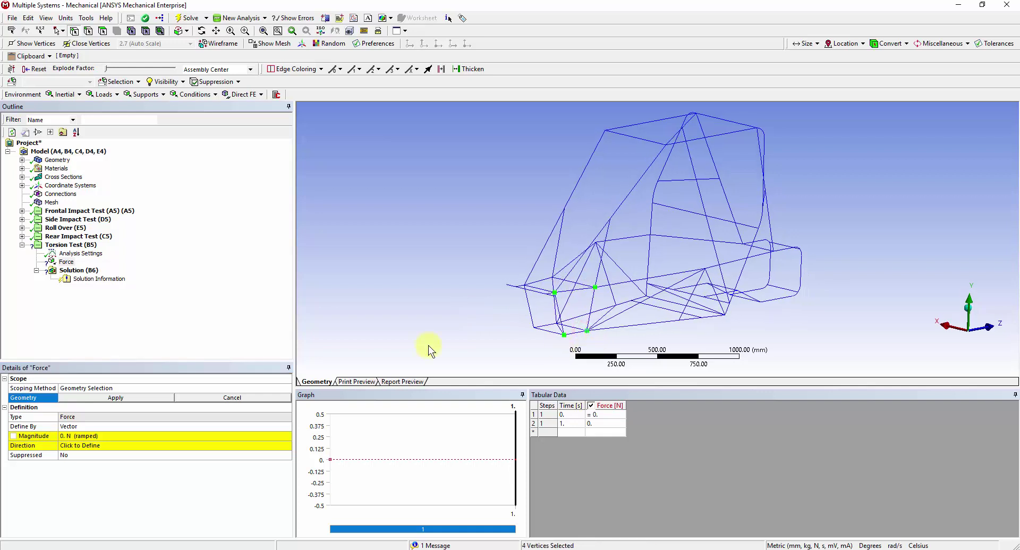
left_click(132, 394)
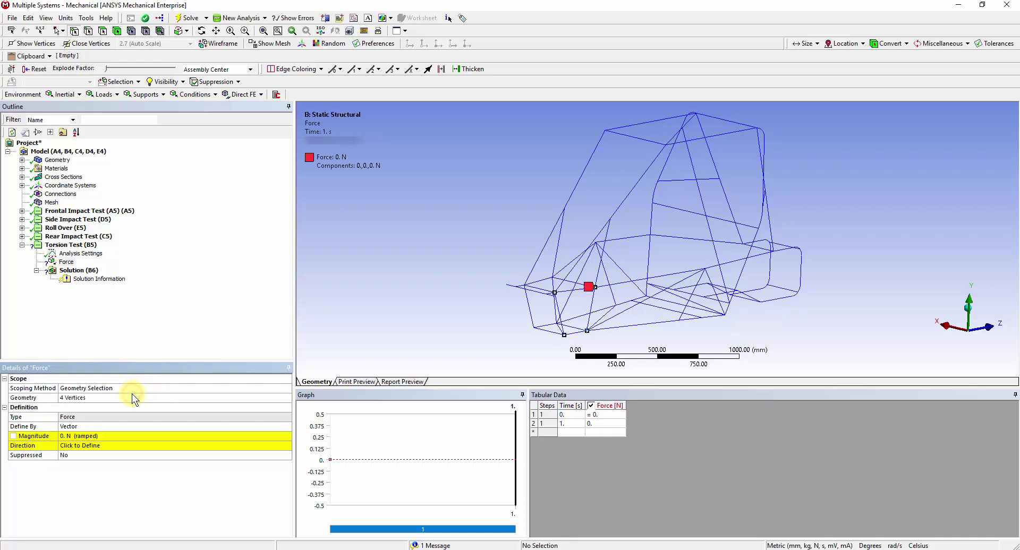
Define the force by components with a Y component of 6875 N
double_click(115, 425)
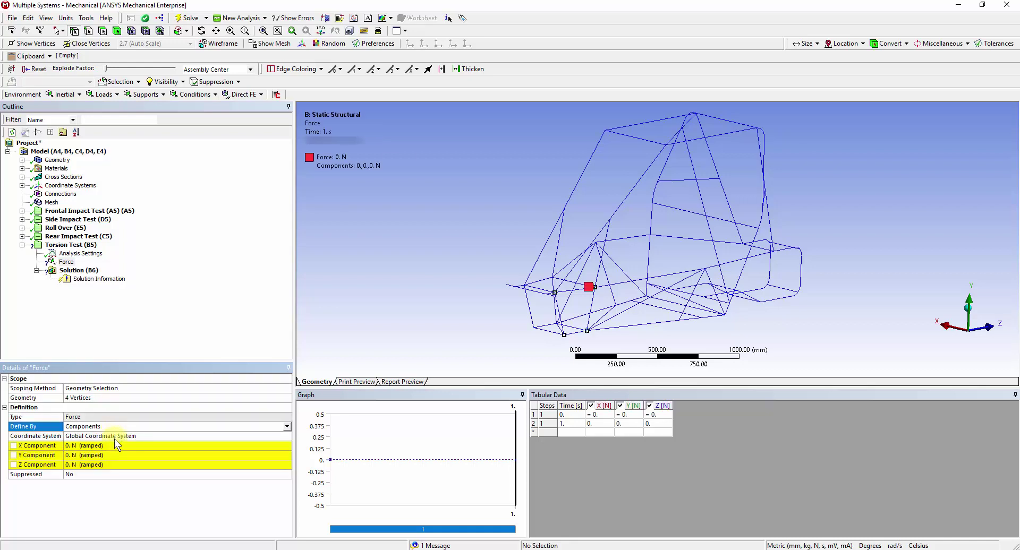
left_click(115, 455)
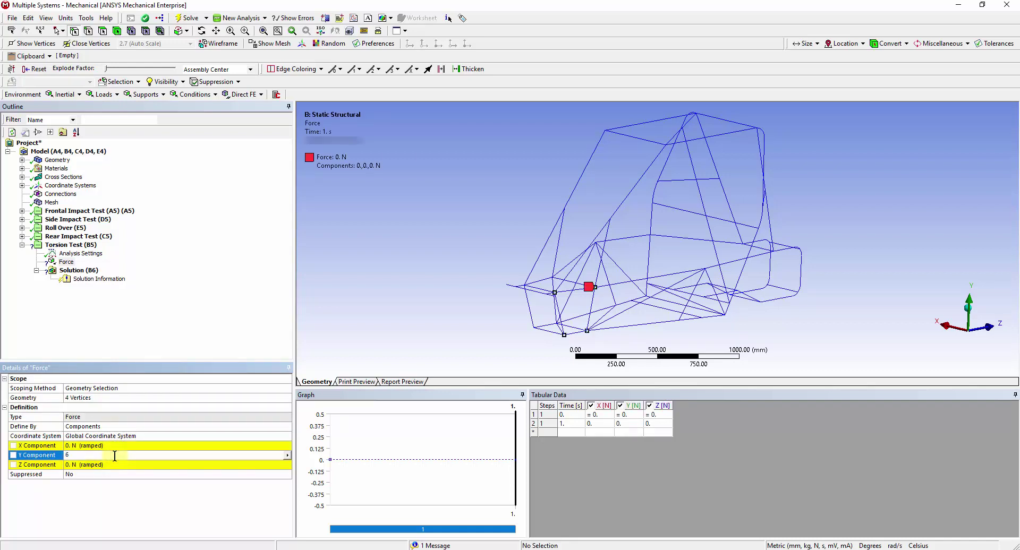
type("6875")
key("Return")
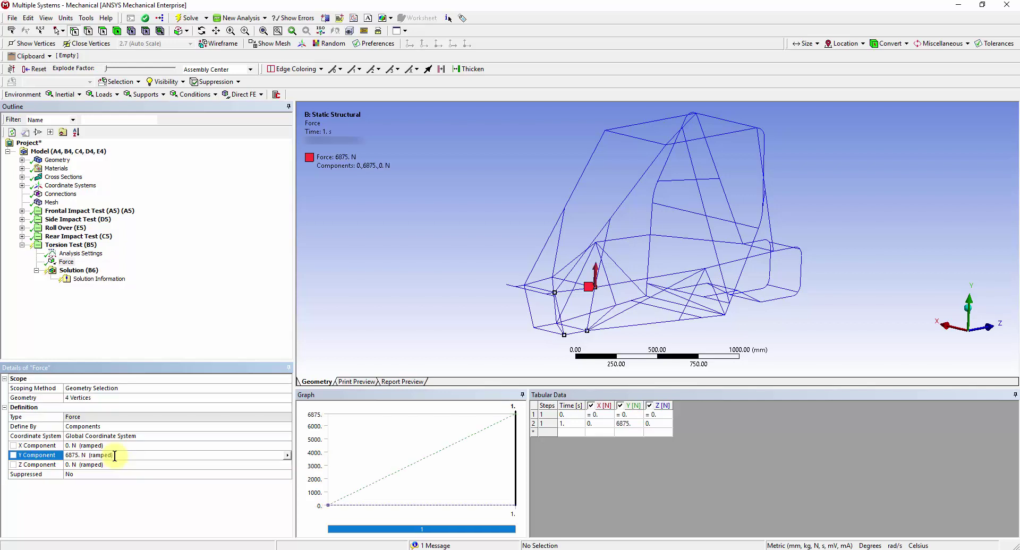
Insert a second force, Force 2, on other front-frame vertices
right_click(71, 245)
mouse_move(116, 255)
left_click(227, 233)
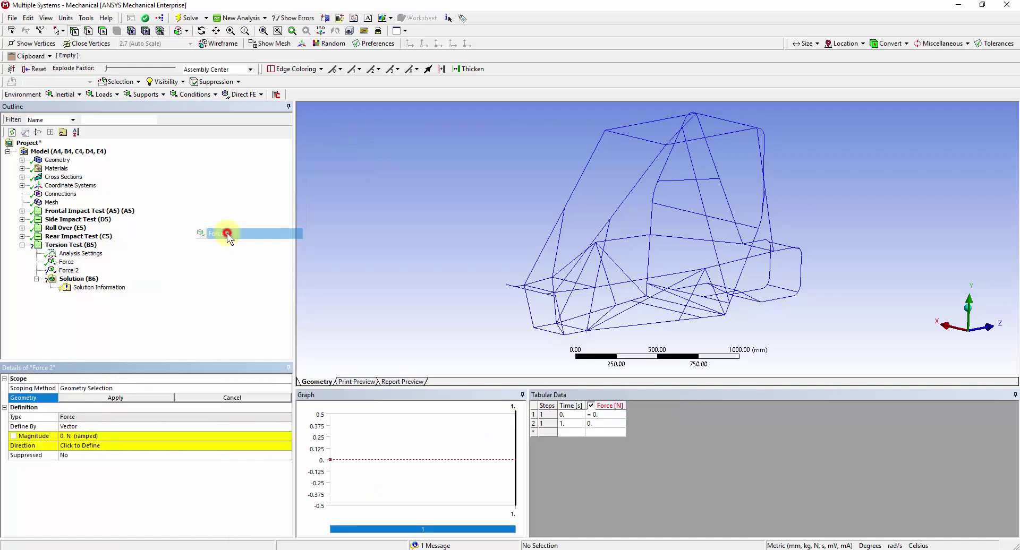
left_click(525, 285)
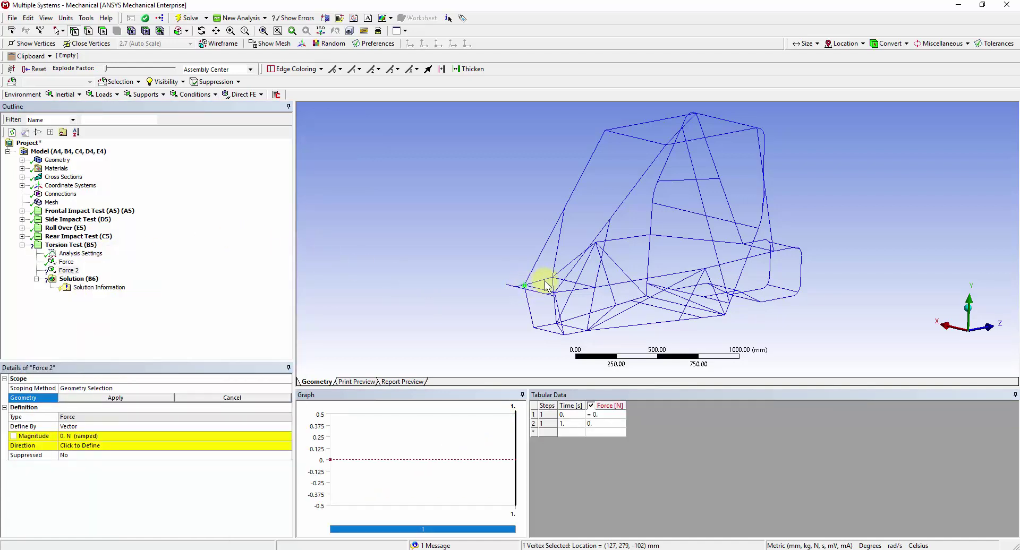
left_click(552, 277, "ctrl")
left_click(556, 324, "ctrl")
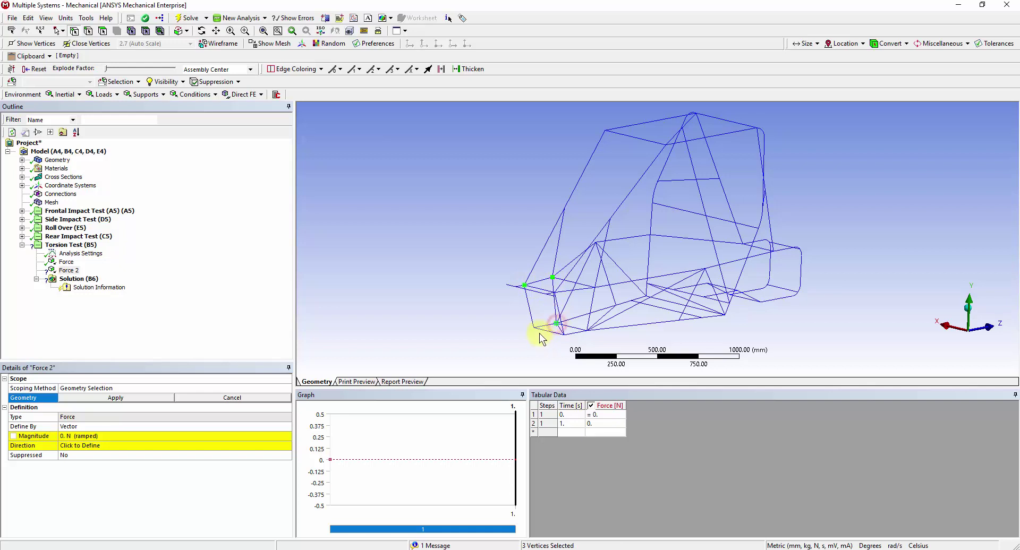
left_click(139, 399)
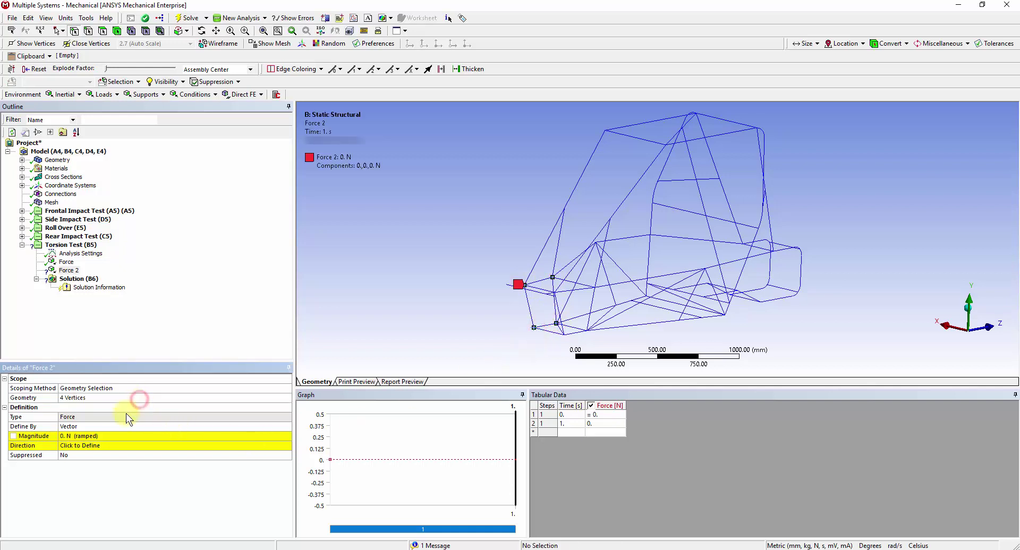
Define Force 2 by components with a Y component of -6875 N
double_click(117, 426)
left_click(85, 458)
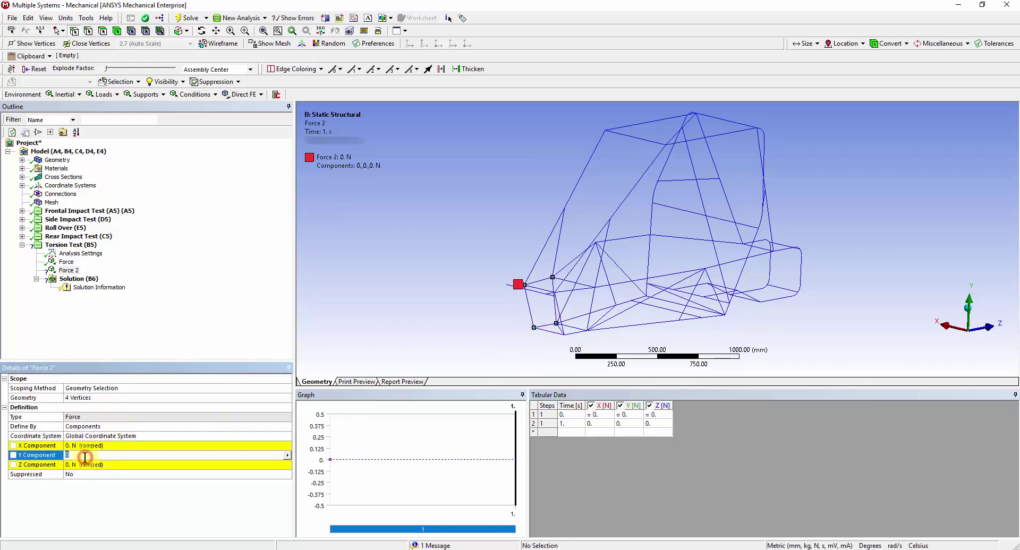
key("Return")
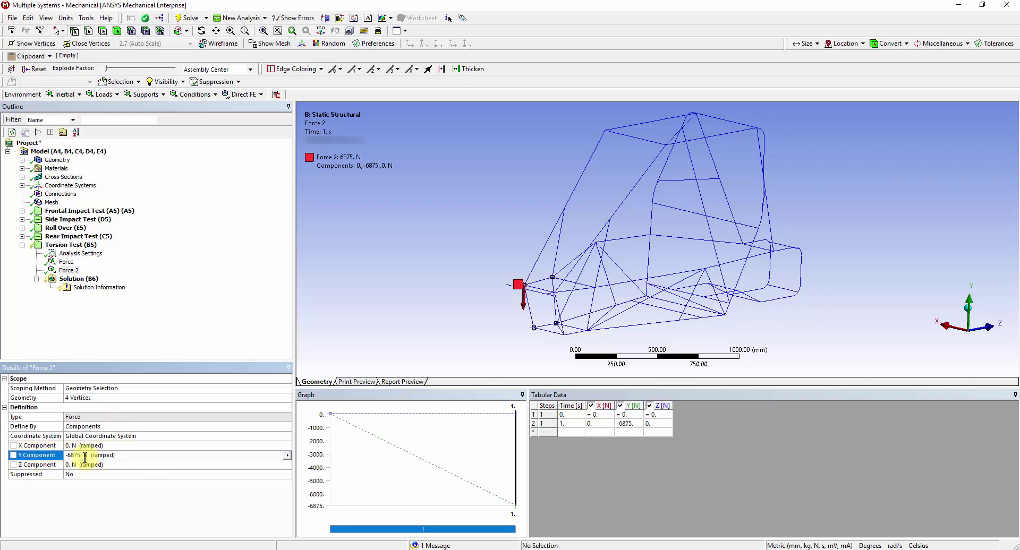
Add a Simply Supported condition on four rear-frame vertices
right_click(72, 245)
mouse_move(107, 250)
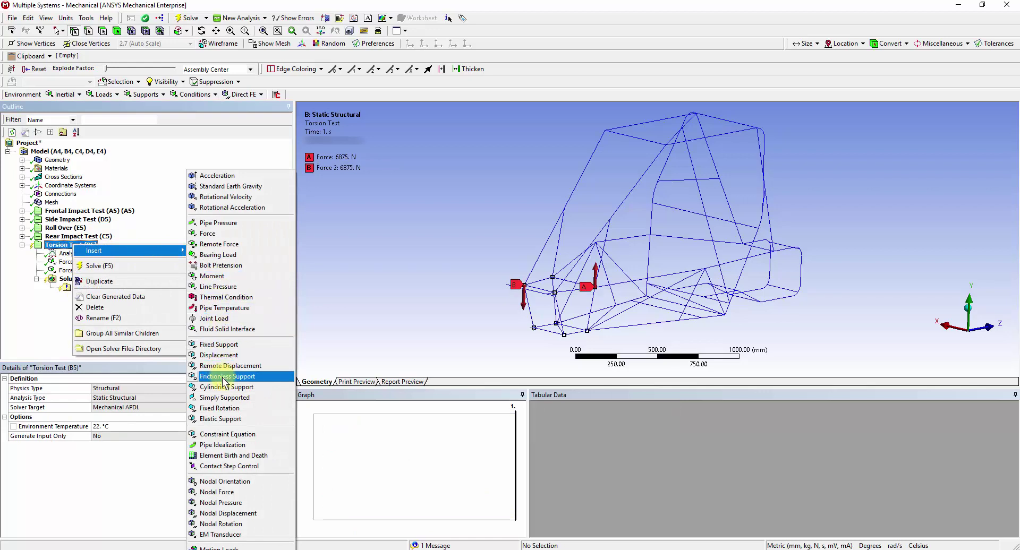
left_click(222, 397)
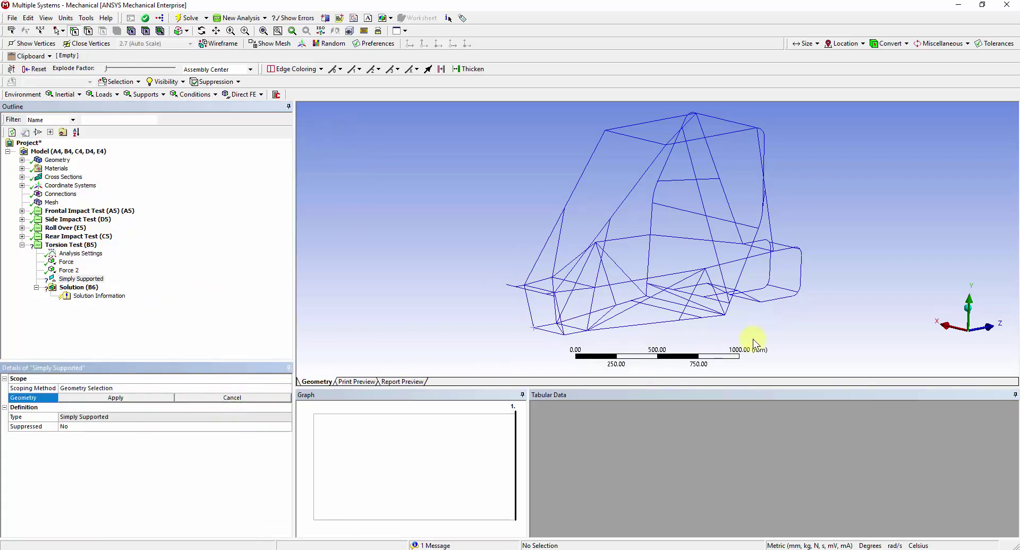
middle_click_drag(753, 339, 578, 343)
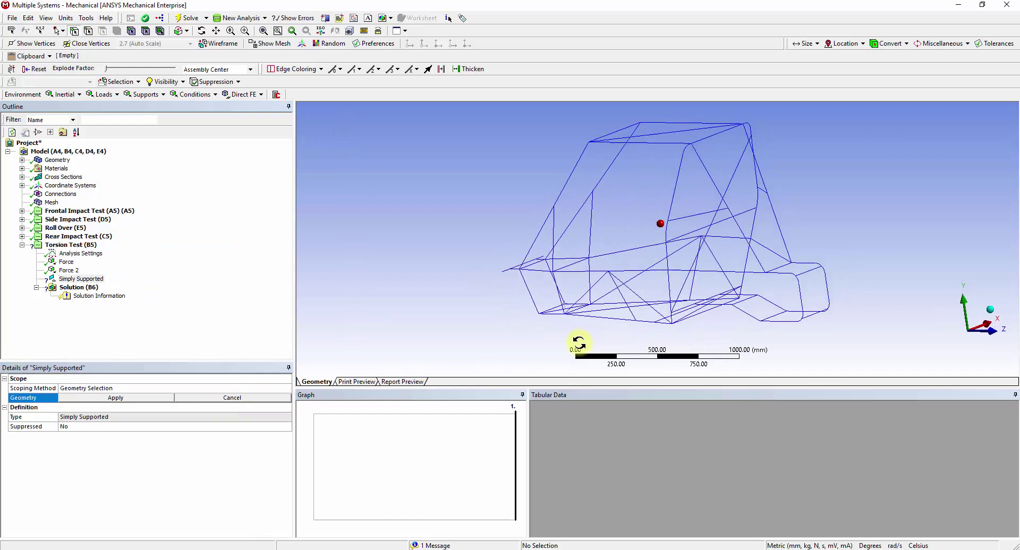
left_click(797, 287)
left_click(824, 277, "ctrl")
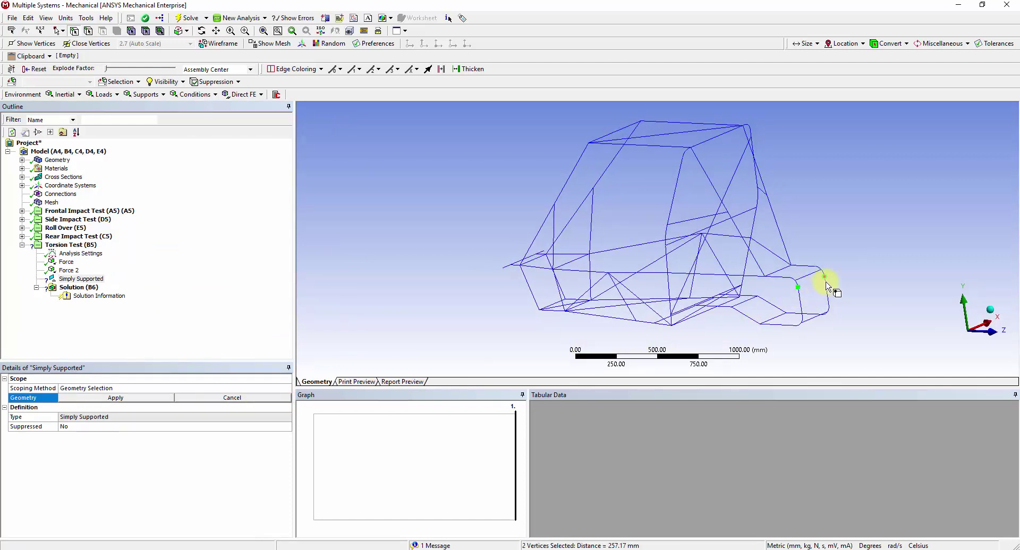
left_click(828, 304, "ctrl")
left_click(801, 317, "ctrl")
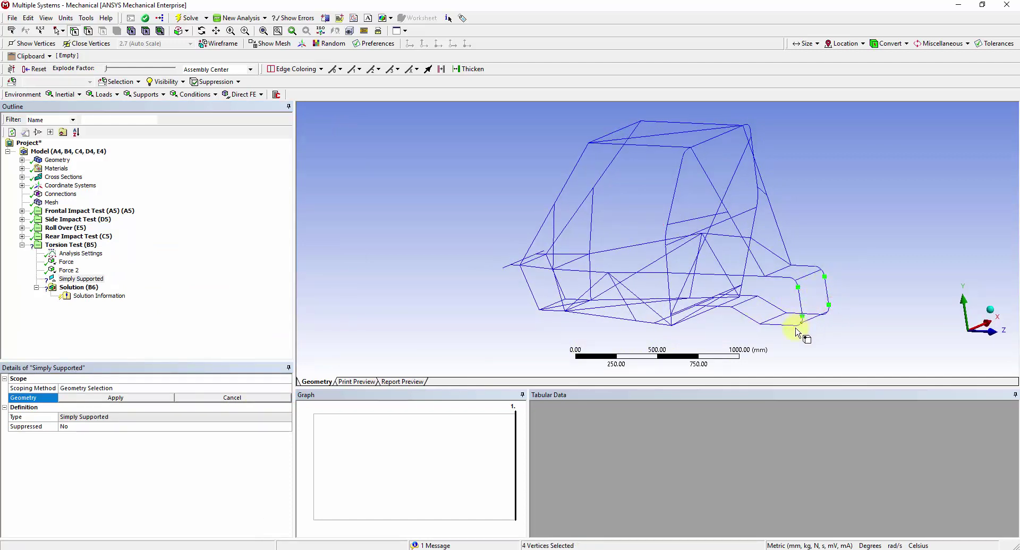
left_click(142, 399)
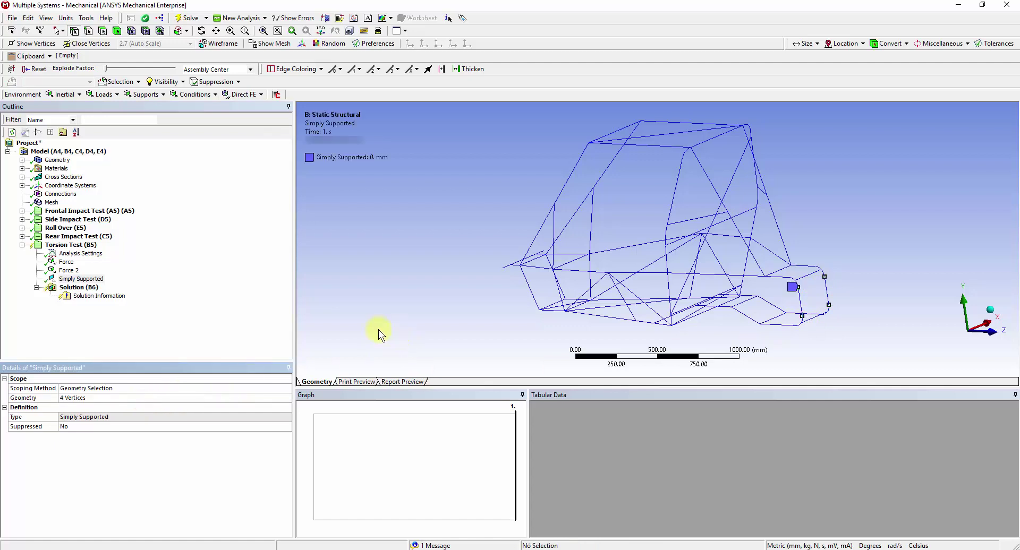
Review all Torsion Test loads and supports on the rotated frame
left_click(70, 245)
middle_click_drag(485, 286, 599, 282)
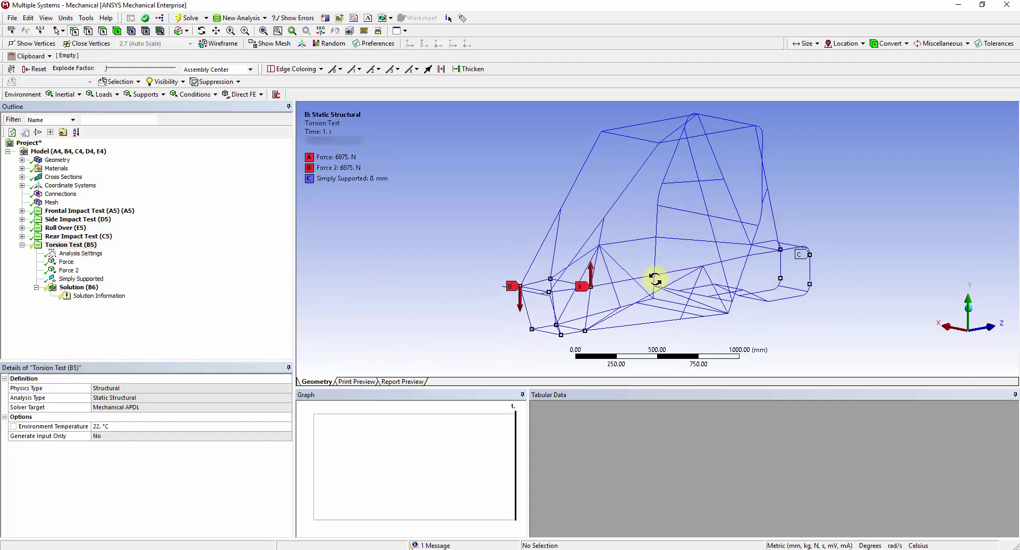
left_click(88, 288)
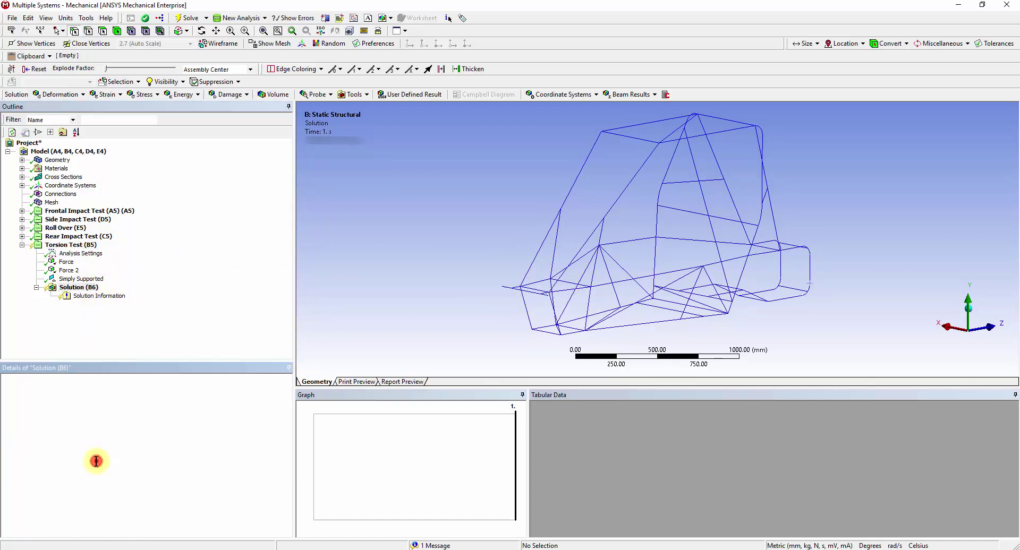
Turn on beam section results and add a Total Deformation result
double_click(96, 464)
right_click(88, 290)
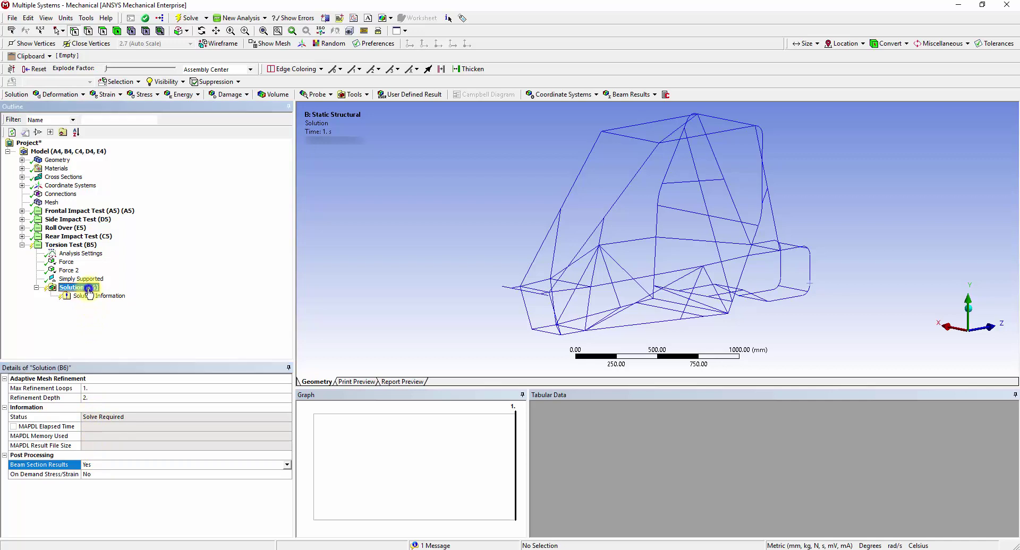
mouse_move(192, 298)
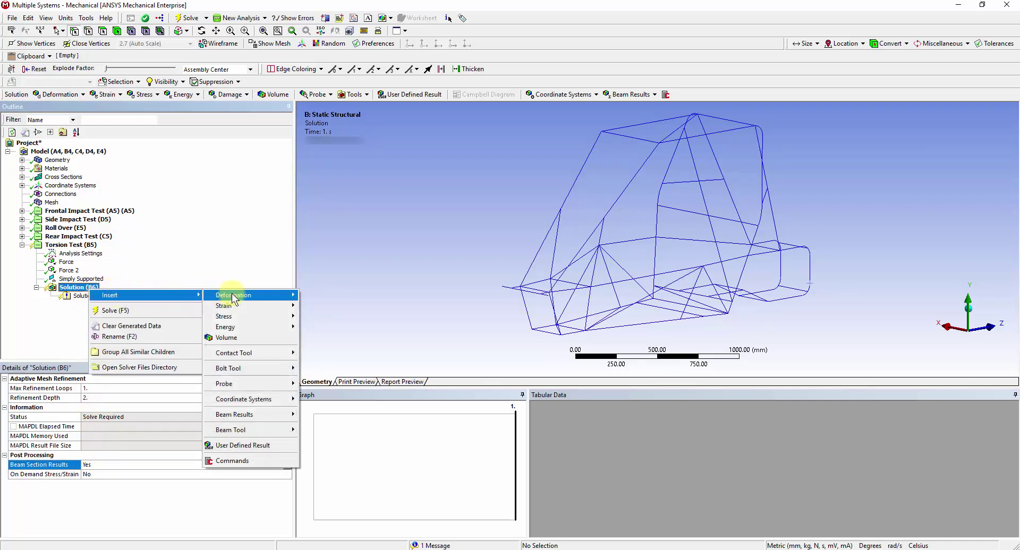
mouse_move(246, 295)
left_click(325, 295)
Add an Equivalent (von-Mises) stress result and solve the Torsion Test
right_click(83, 291)
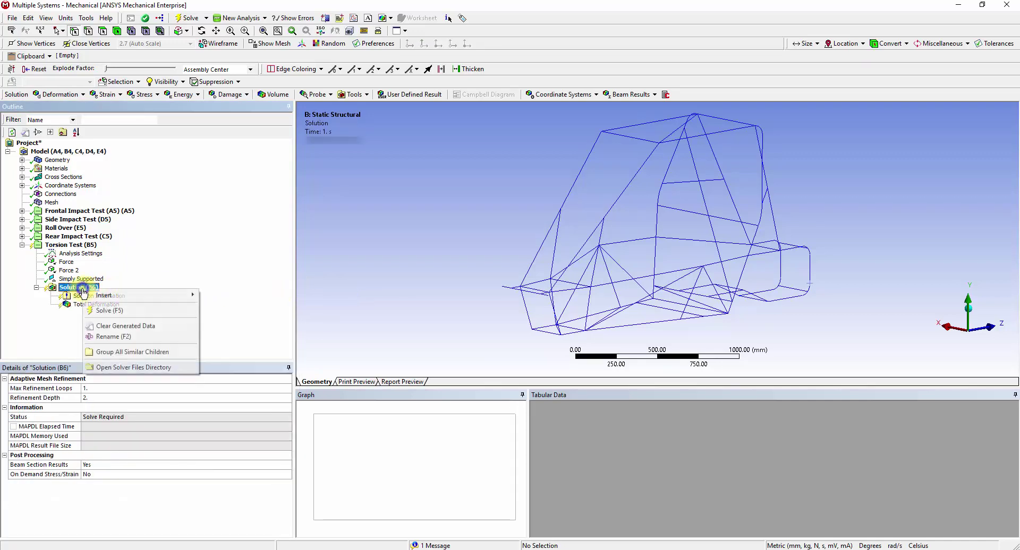
mouse_move(194, 294)
mouse_move(237, 316)
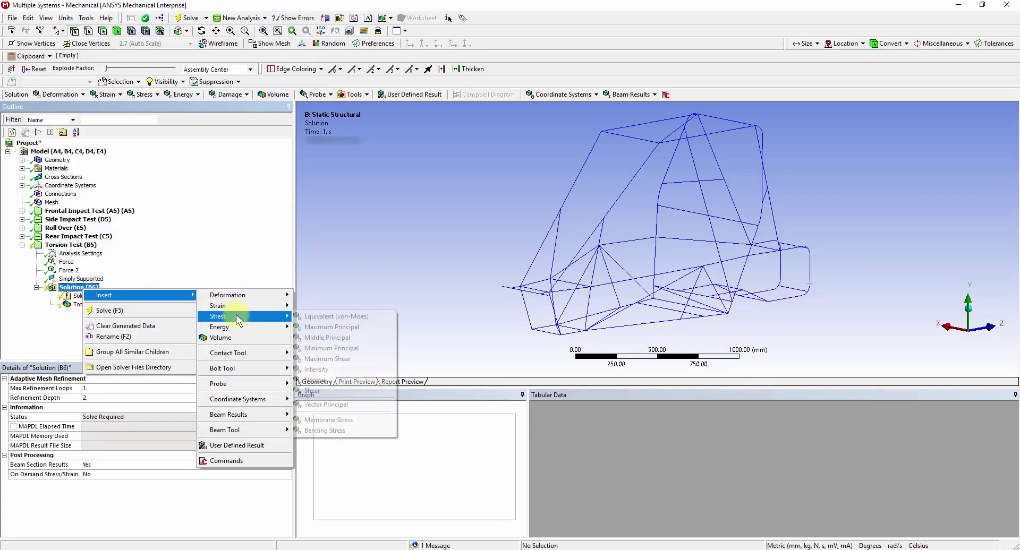
left_click(327, 315)
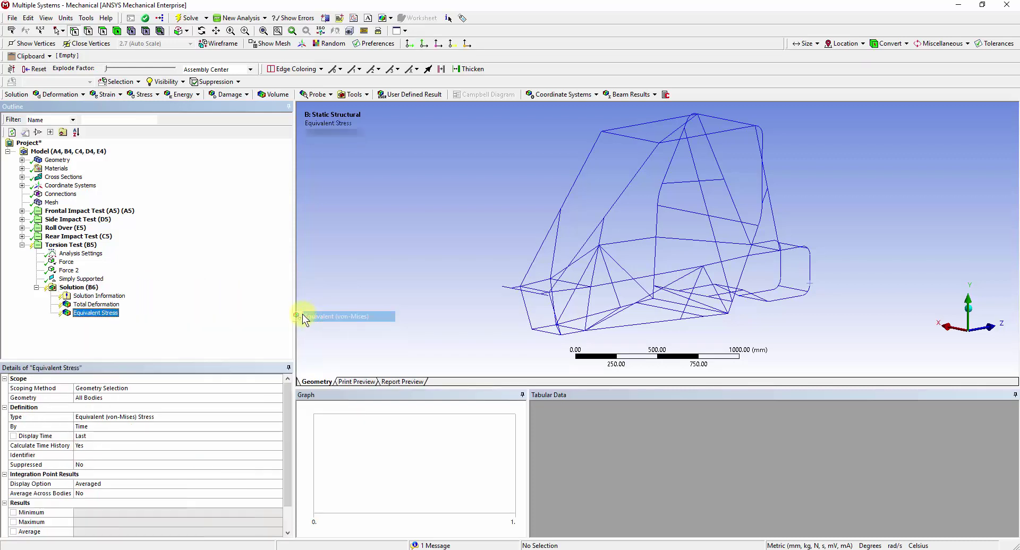
right_click(98, 291)
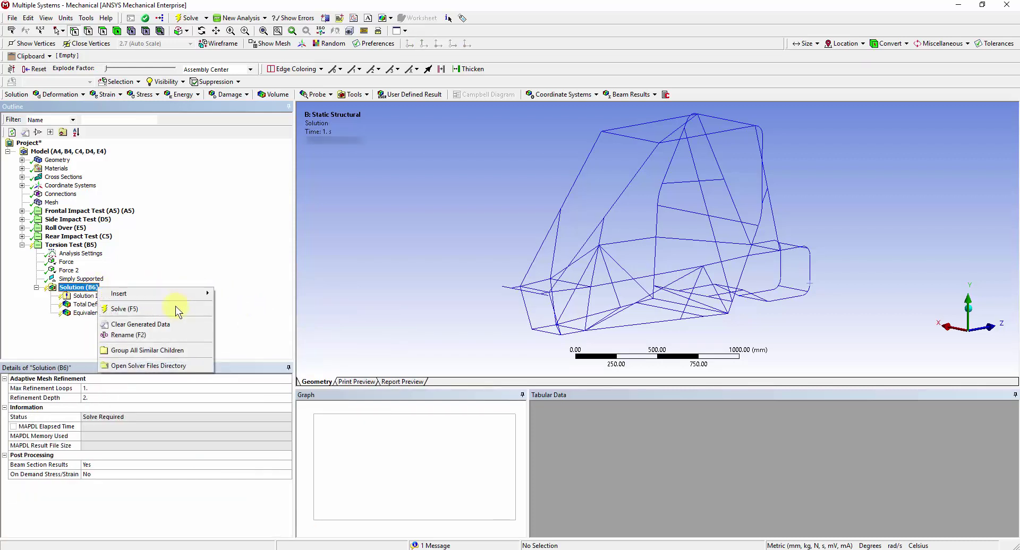
left_click(176, 306)
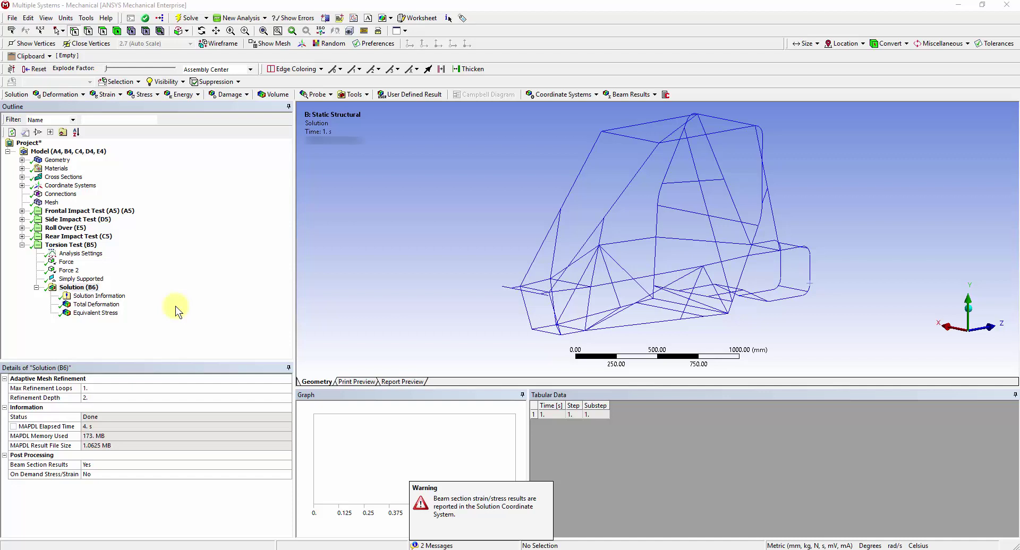
Animate the Total Deformation result, peaking at 24.292 mm
left_click(120, 305)
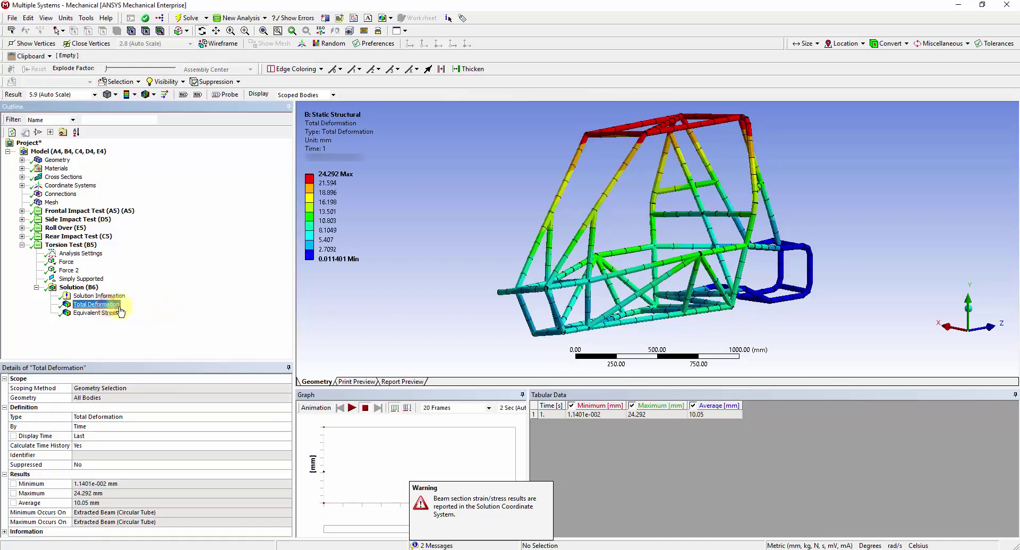
left_click(351, 407)
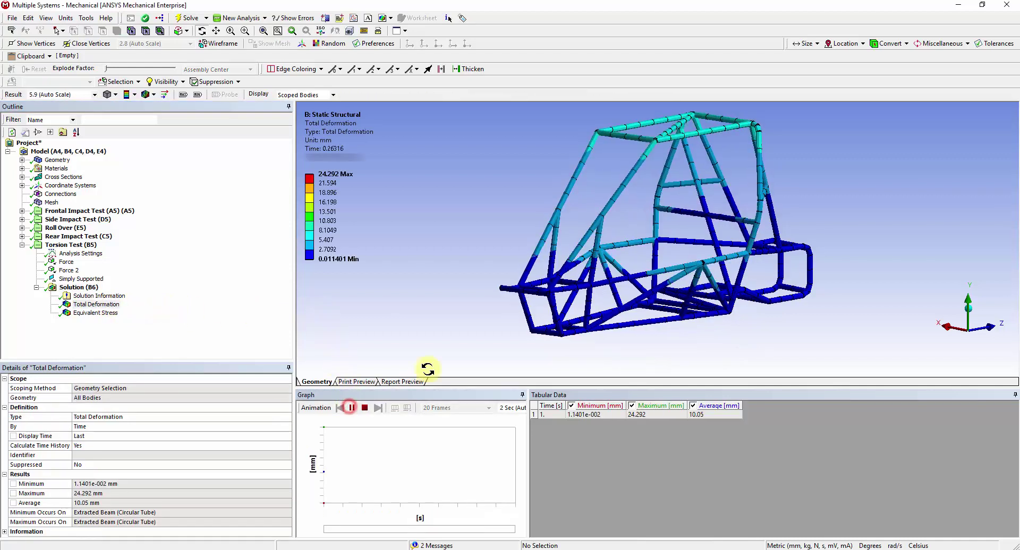
middle_click_drag(760, 325, 739, 320)
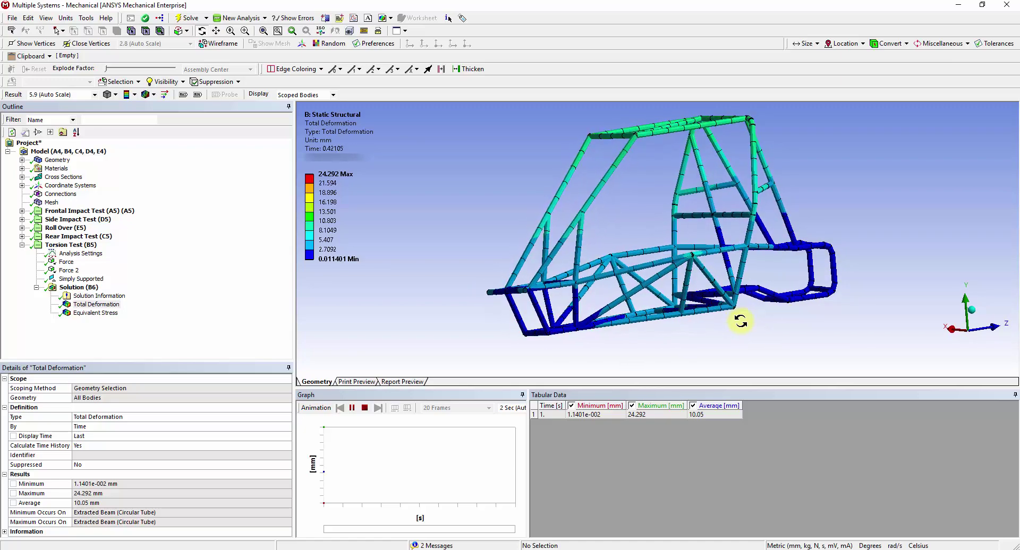
left_click(352, 407)
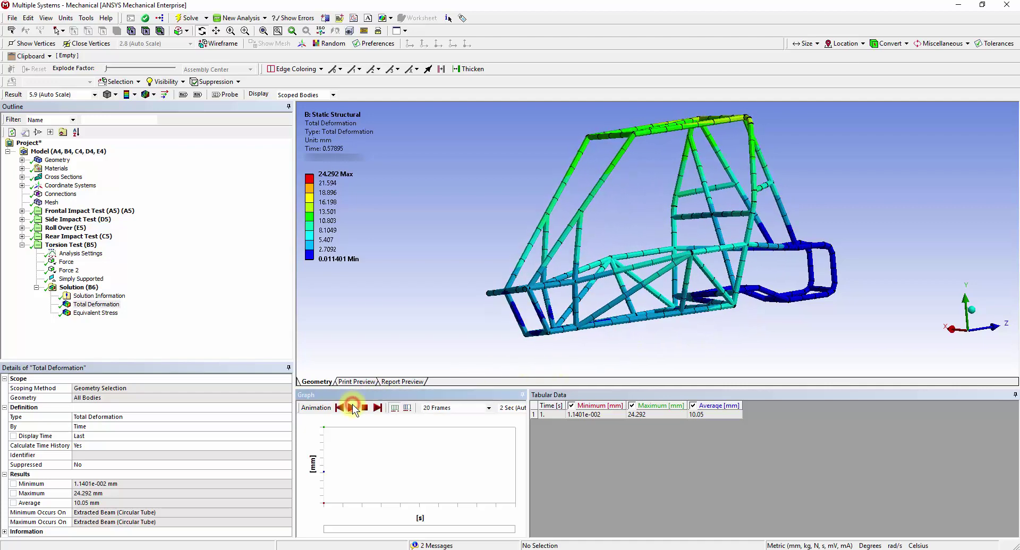
Show the Equivalent Stress contour and mark its 329.76 MPa maximum
left_click(112, 314)
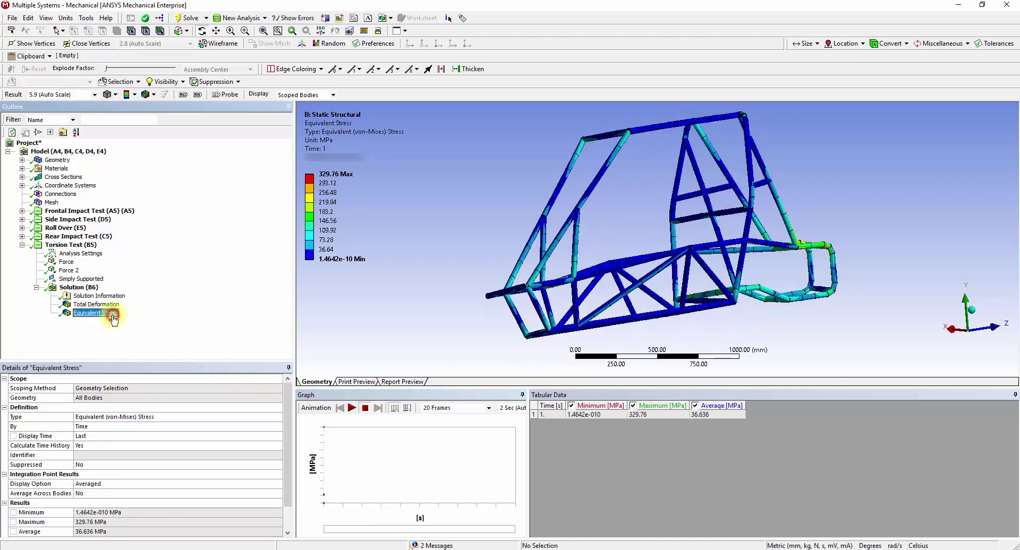
middle_click_drag(771, 260, 798, 272)
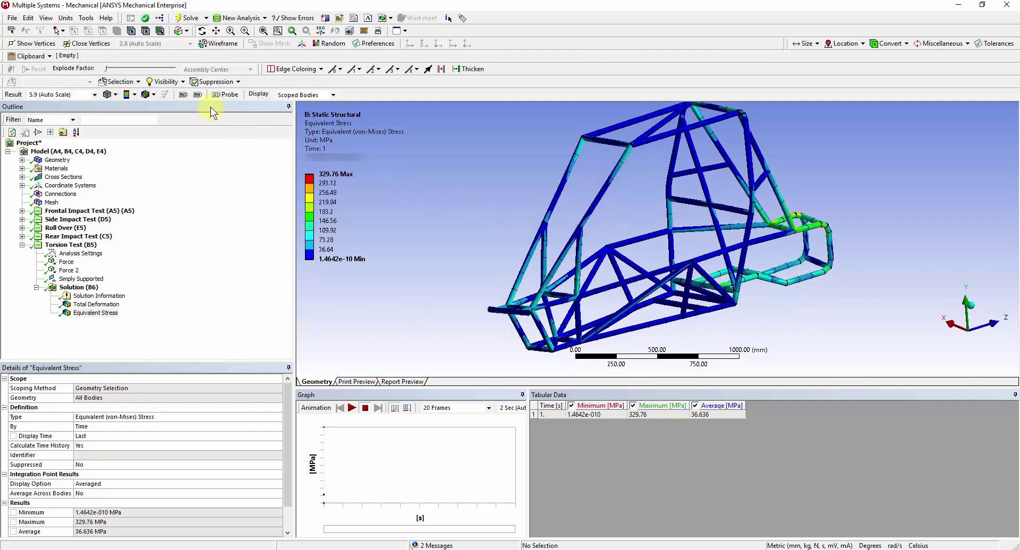
left_click(187, 95)
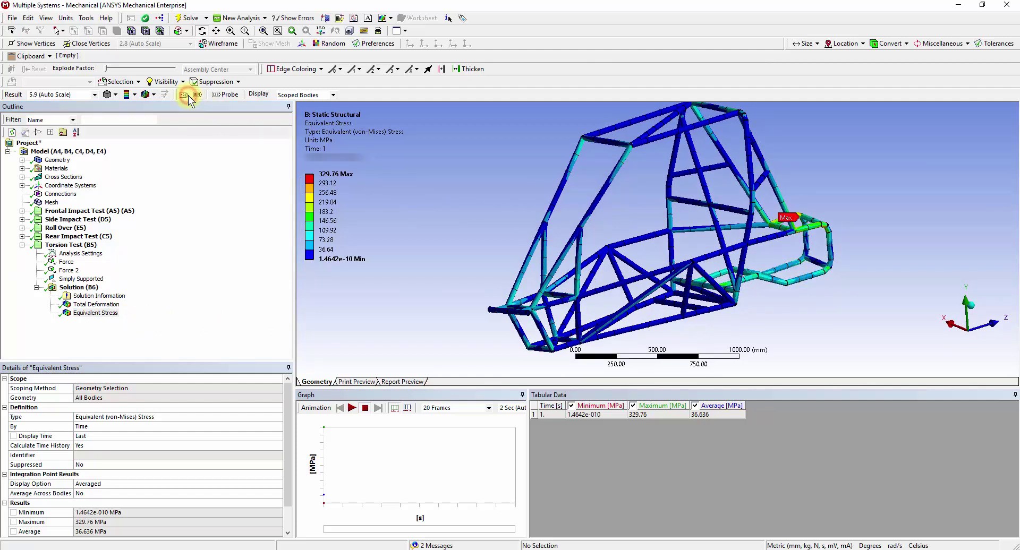